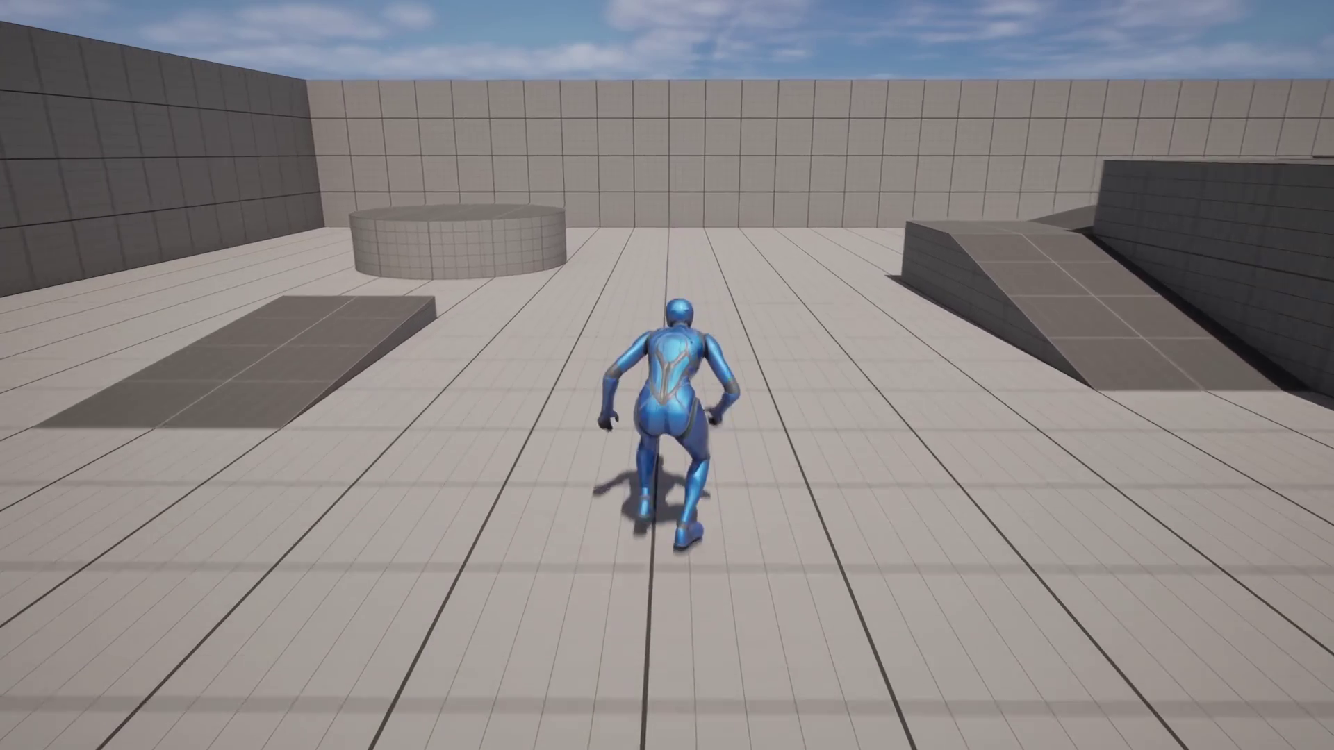
# Run the character, toggle crouch with C a few times, then stop play with Esc.
pyautogui.press('d')
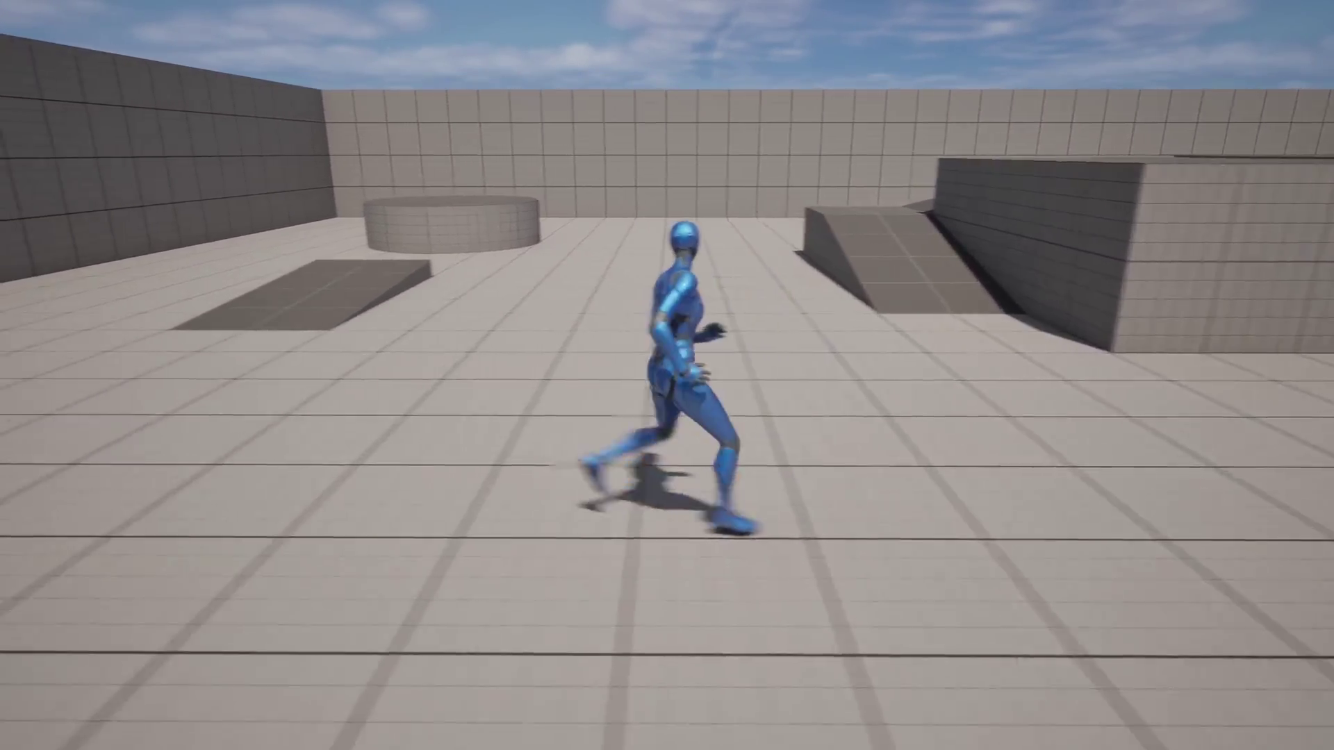
pyautogui.press('c')
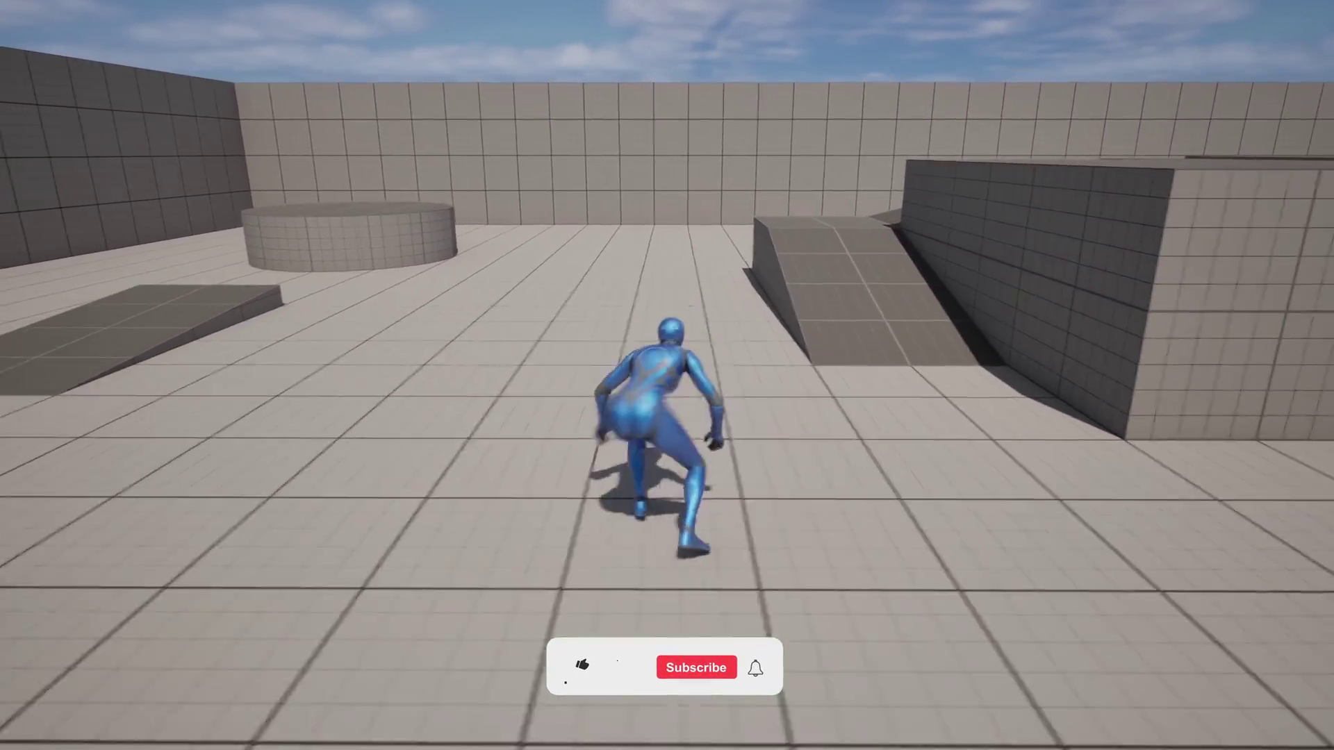
pyautogui.press('c')
pyautogui.press('w')
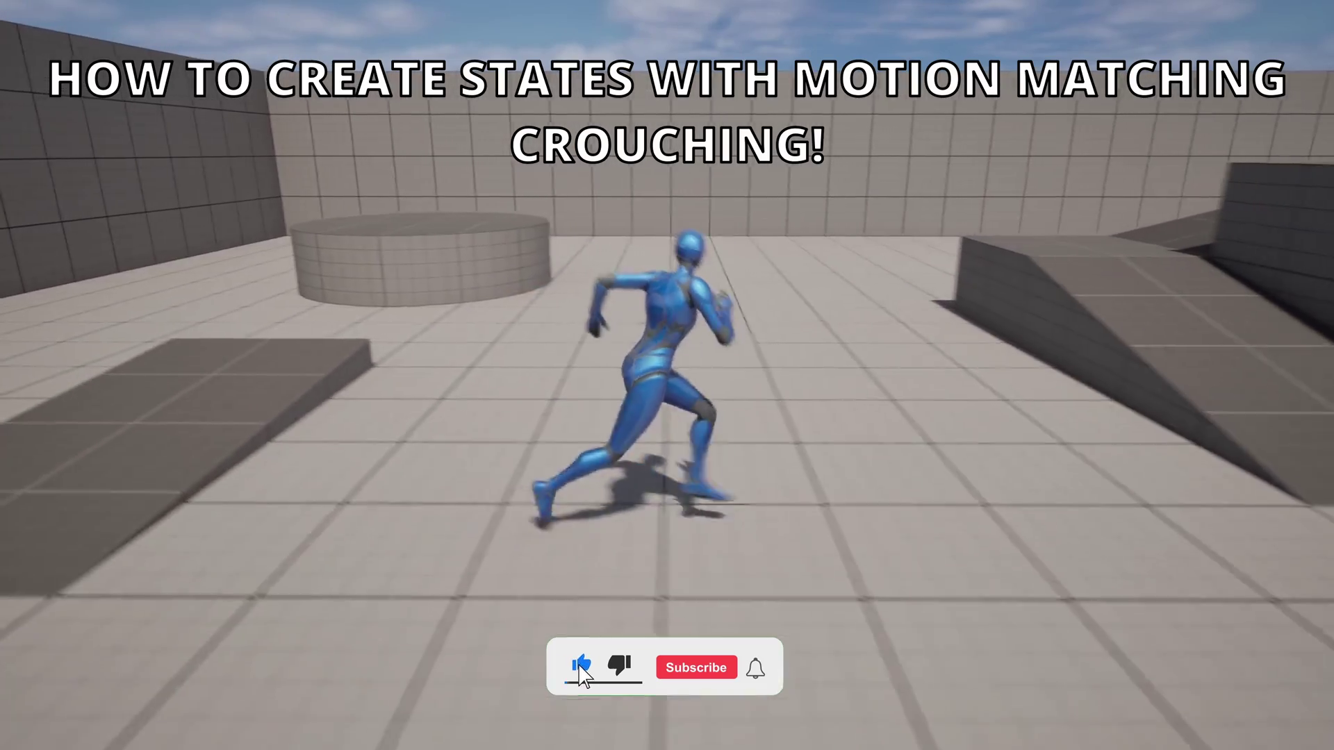
pyautogui.press('c')
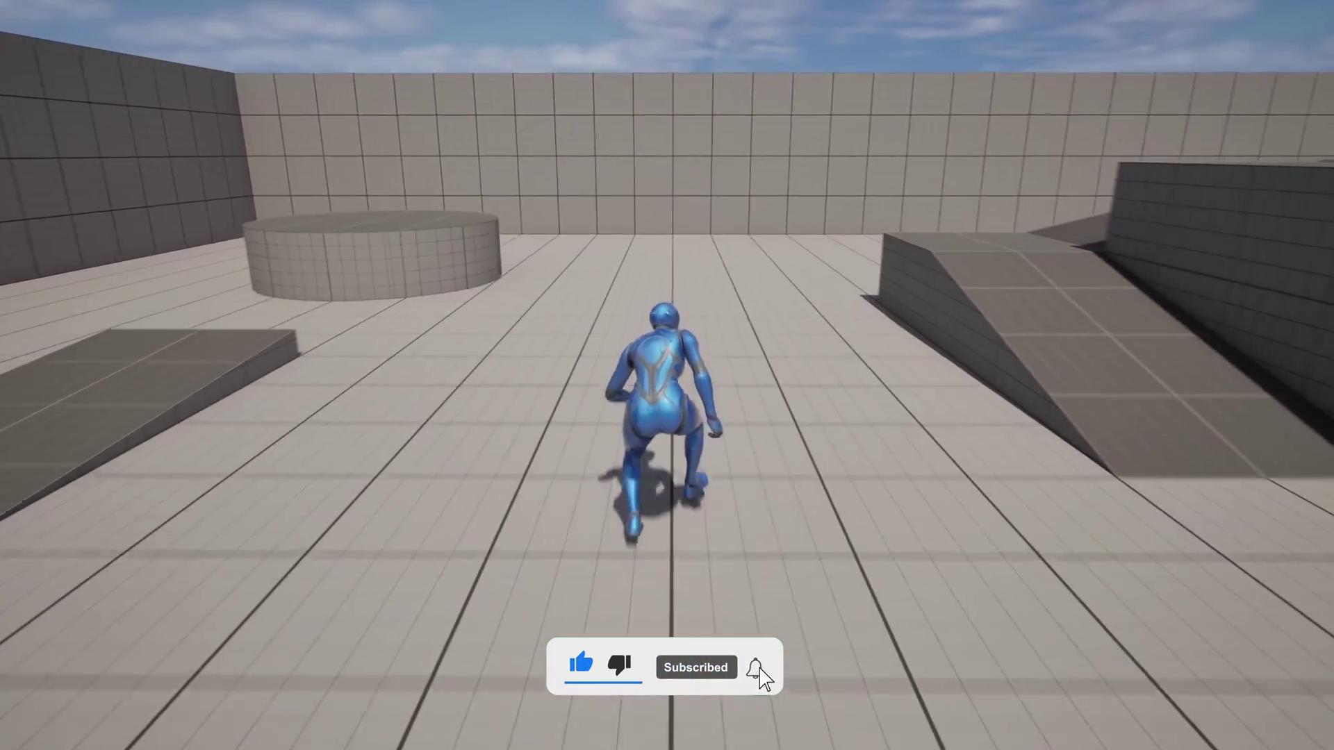
pyautogui.press('c')
pyautogui.press('c')
pyautogui.press('Escape')
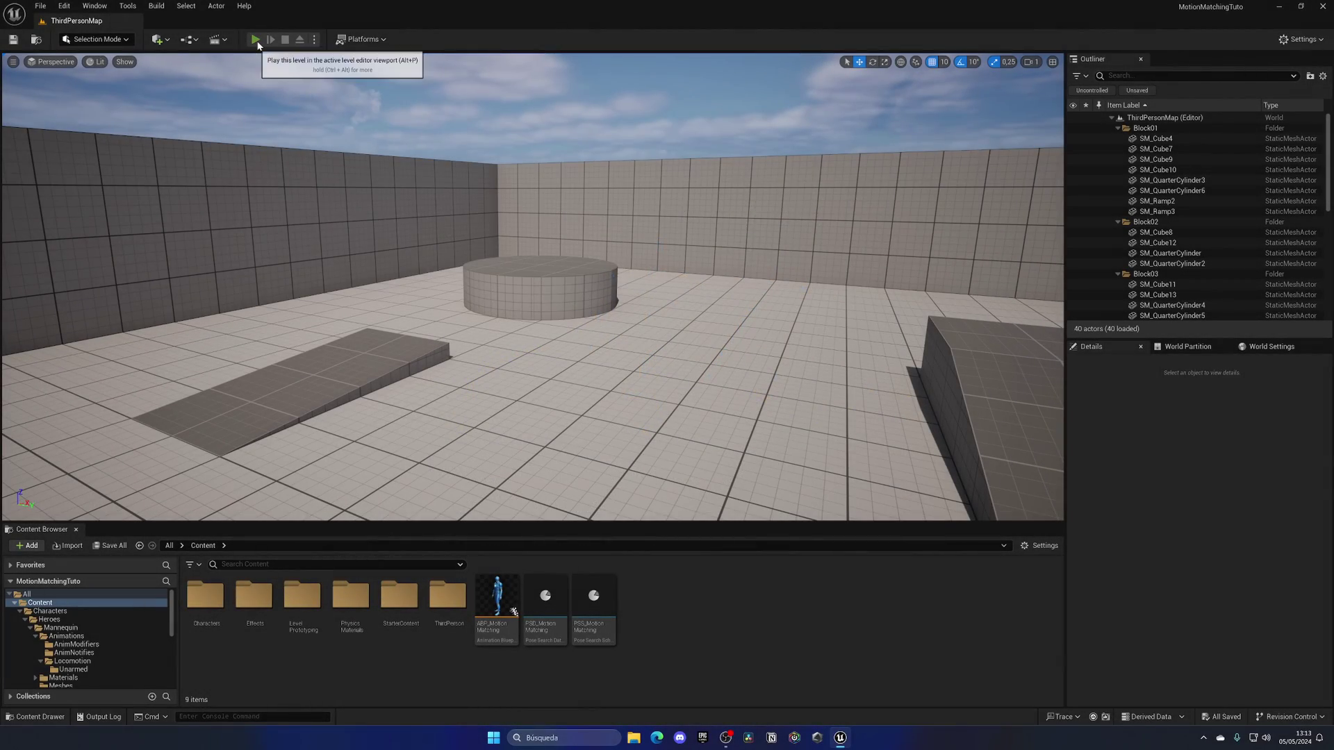
# Play the level briefly, moving the character forward, then stop the session.
pyautogui.click(255, 40)
pyautogui.press('w')
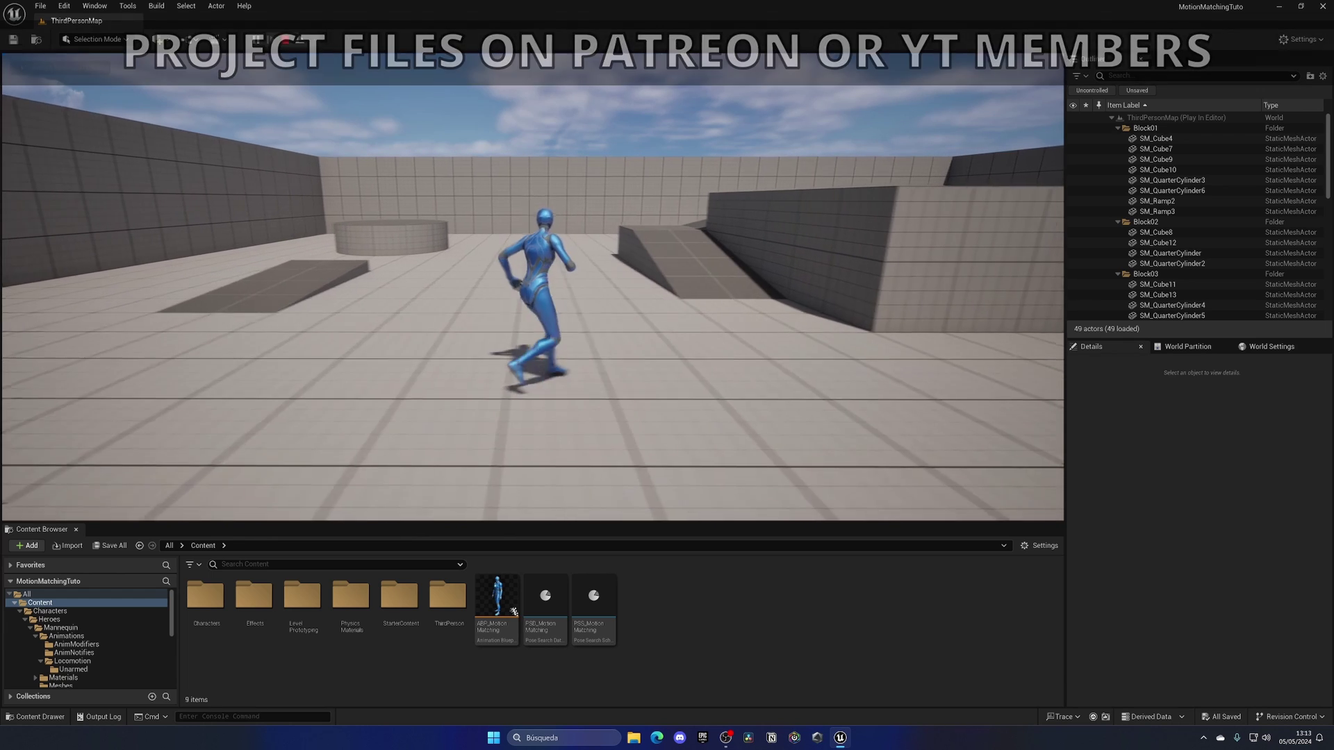
pyautogui.press('Escape')
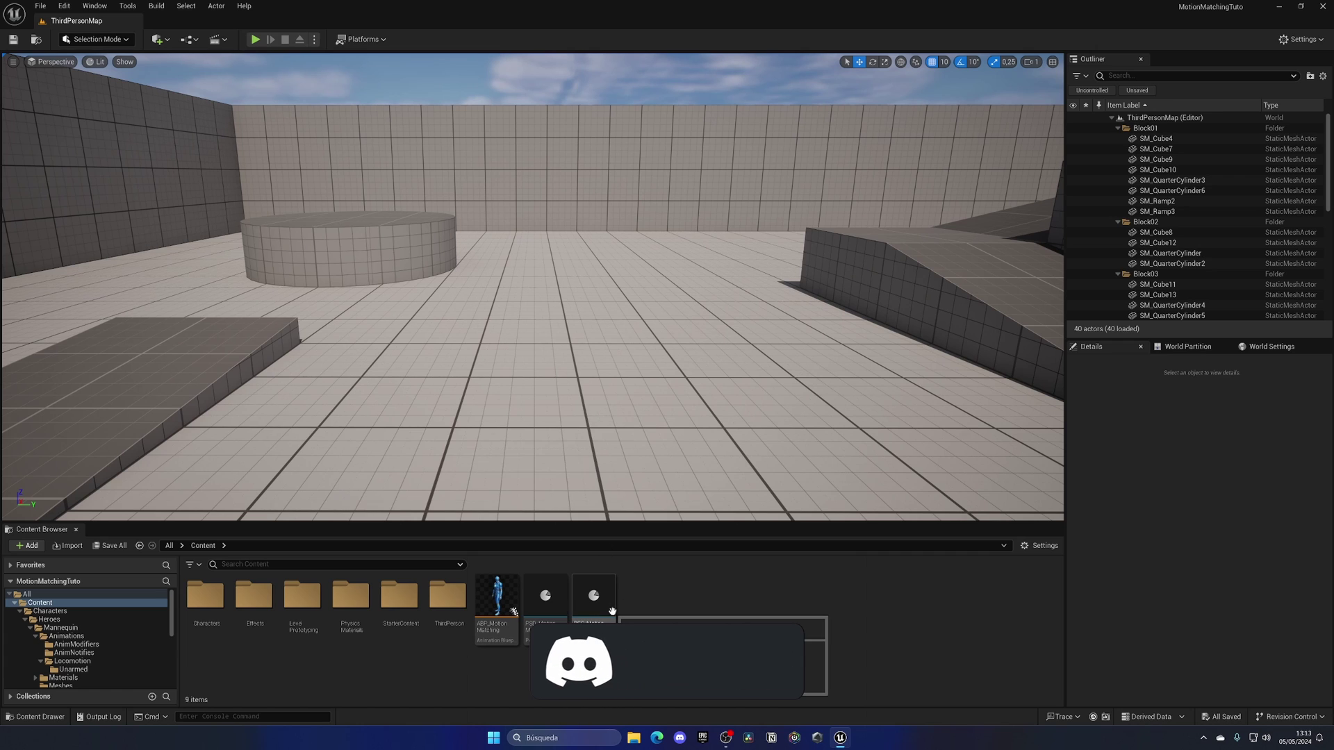
# Open PSD_MotionMatching, select all 13 animations to review them, then close it and play again.
pyautogui.doubleClick(545, 596)
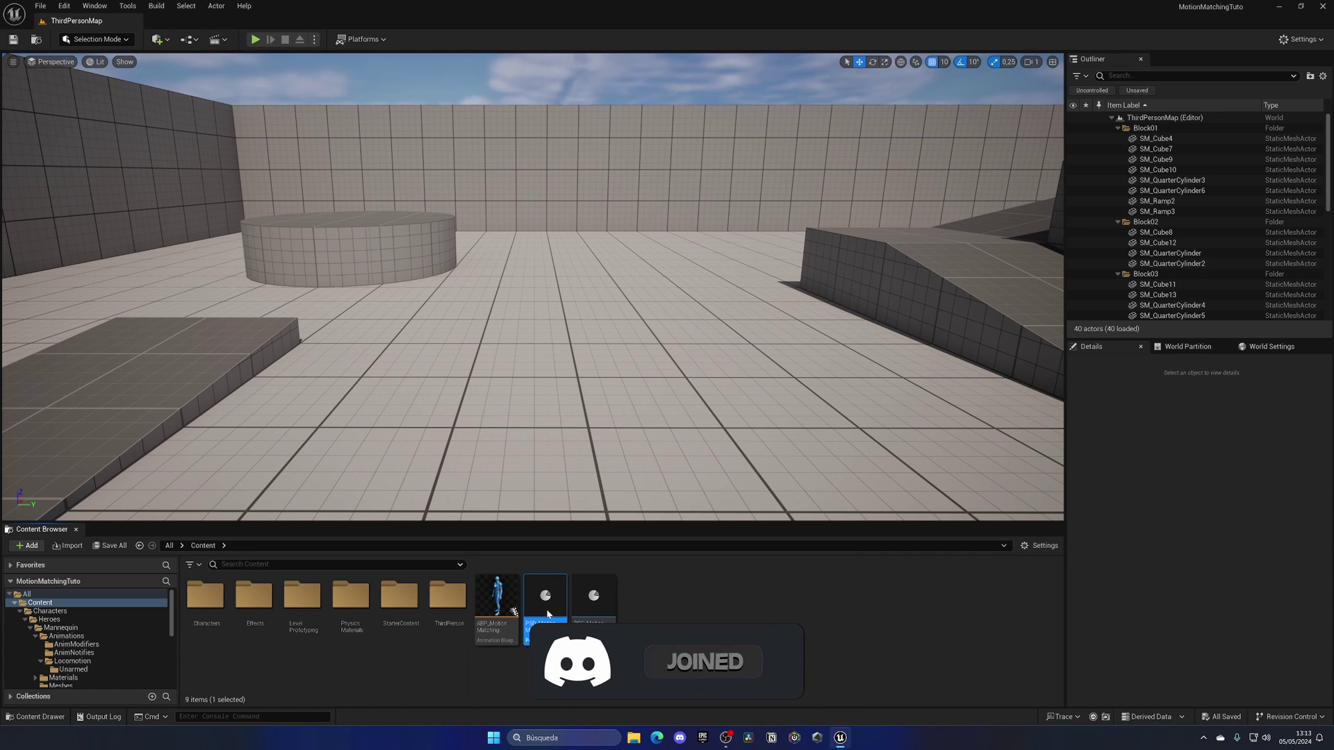
pyautogui.click(115, 87)
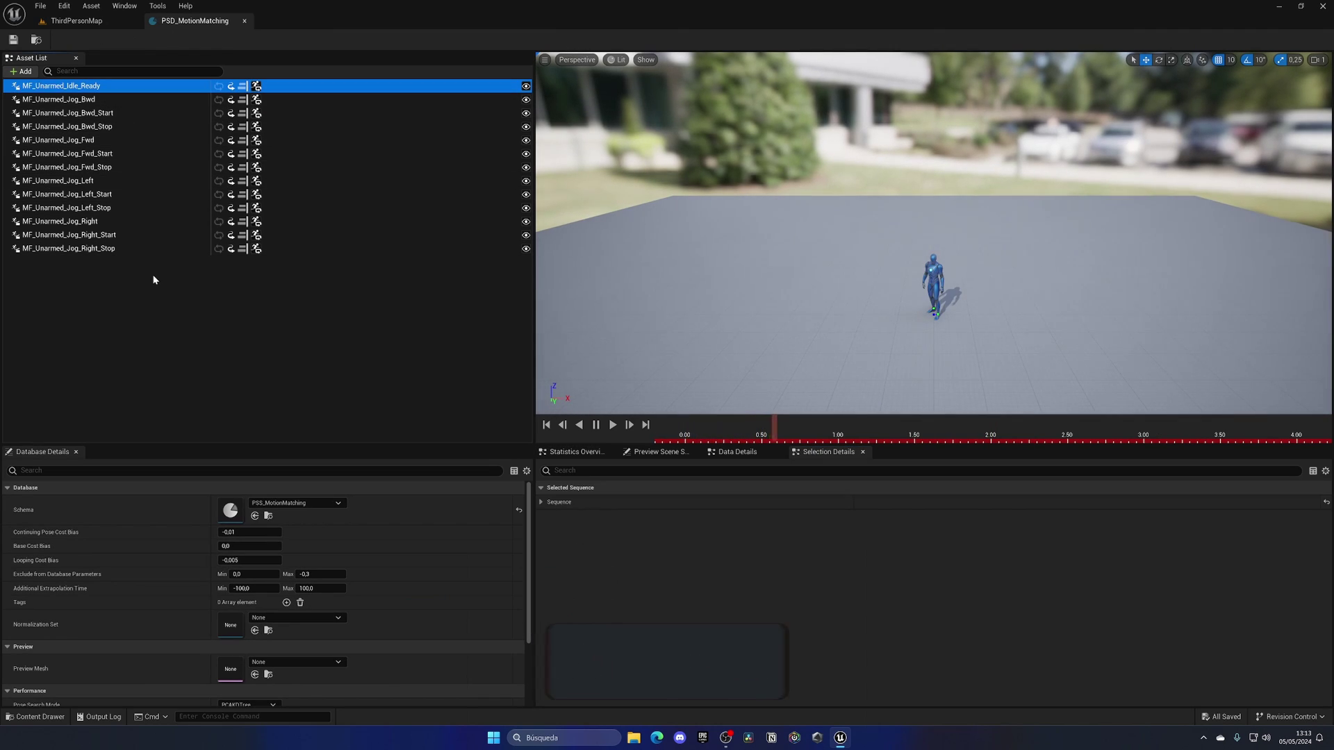
pyautogui.keyDown('shift'); pyautogui.click(139, 248); pyautogui.keyUp('shift')
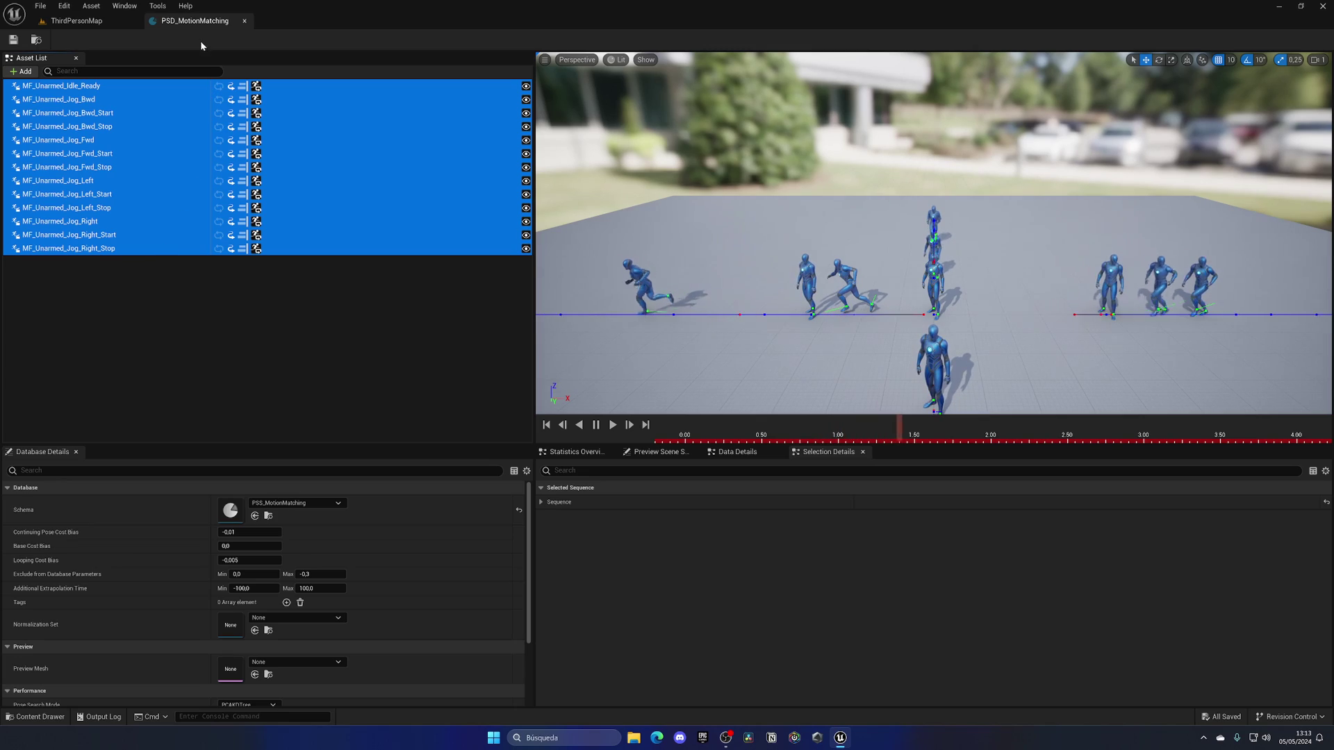
pyautogui.click(245, 21)
pyautogui.click(255, 39)
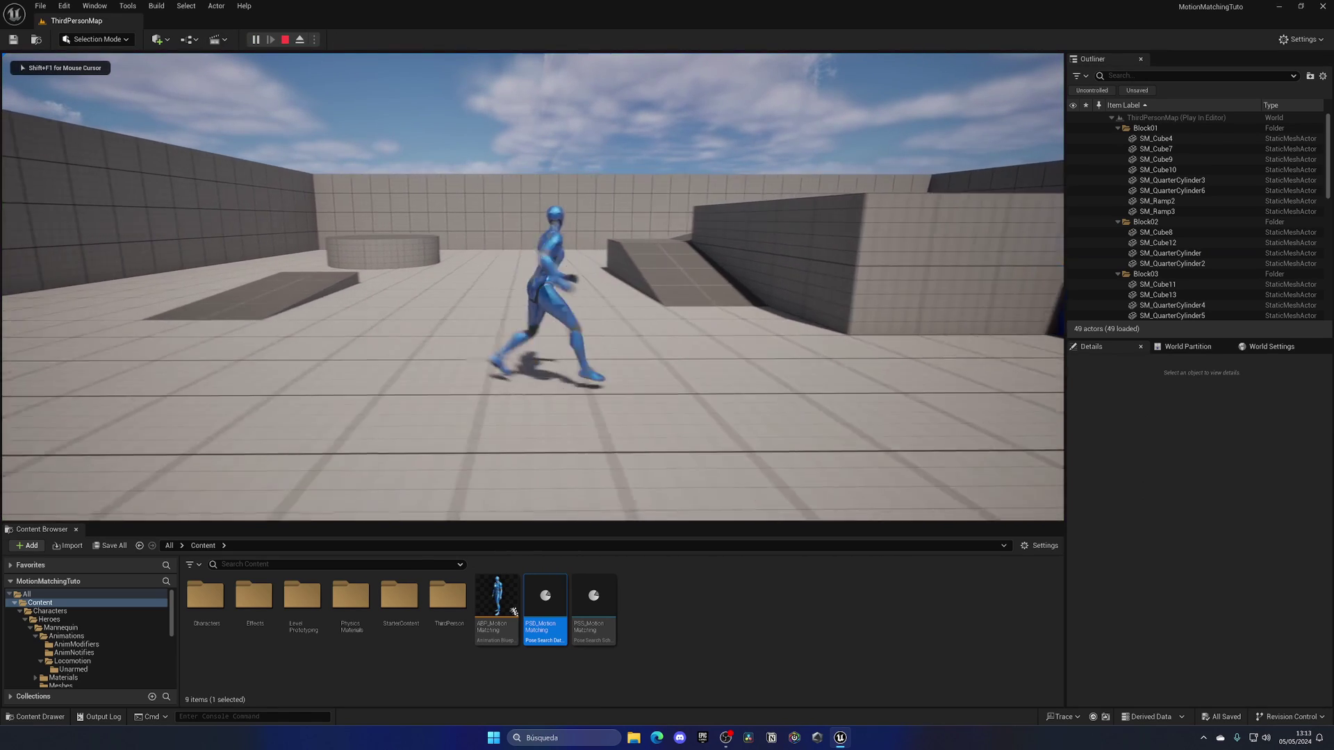
# Stop play, reframe the viewport around the cylinder and clear the asset selection.
pyautogui.press('Escape')
pyautogui.moveTo(532, 291); pyautogui.dragTo(431, 260, button='right')
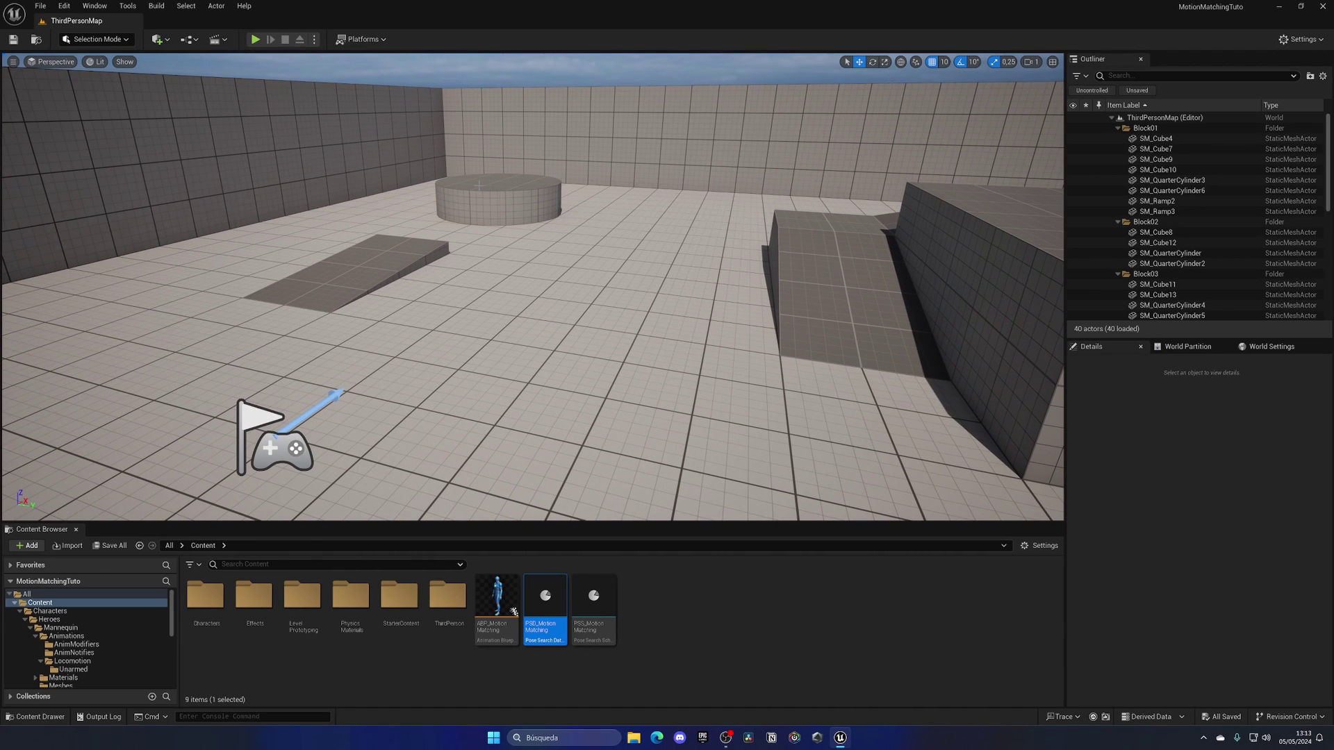
pyautogui.click(674, 593)
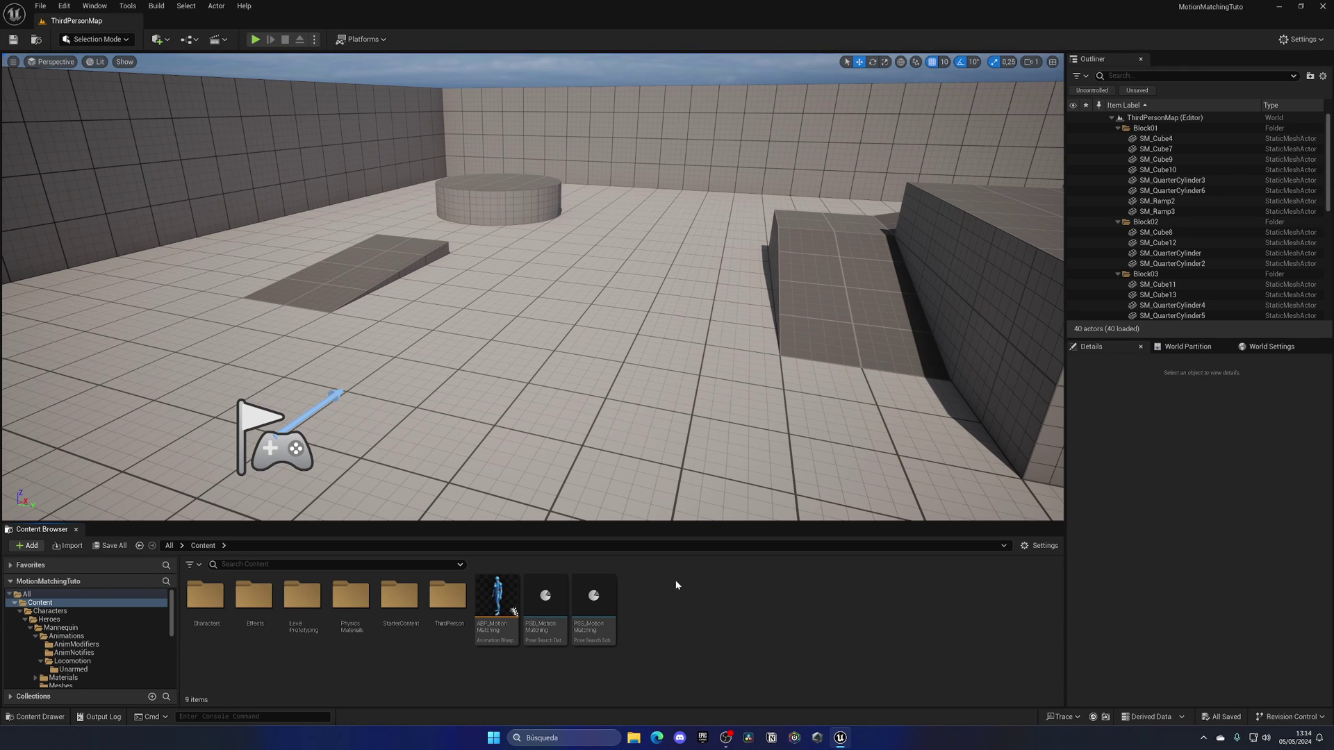
# Browse the Content Browser's Animation > Motion Matching new-asset options, then dismiss the menu.
pyautogui.rightClick(675, 584)
pyautogui.moveTo(688, 578)
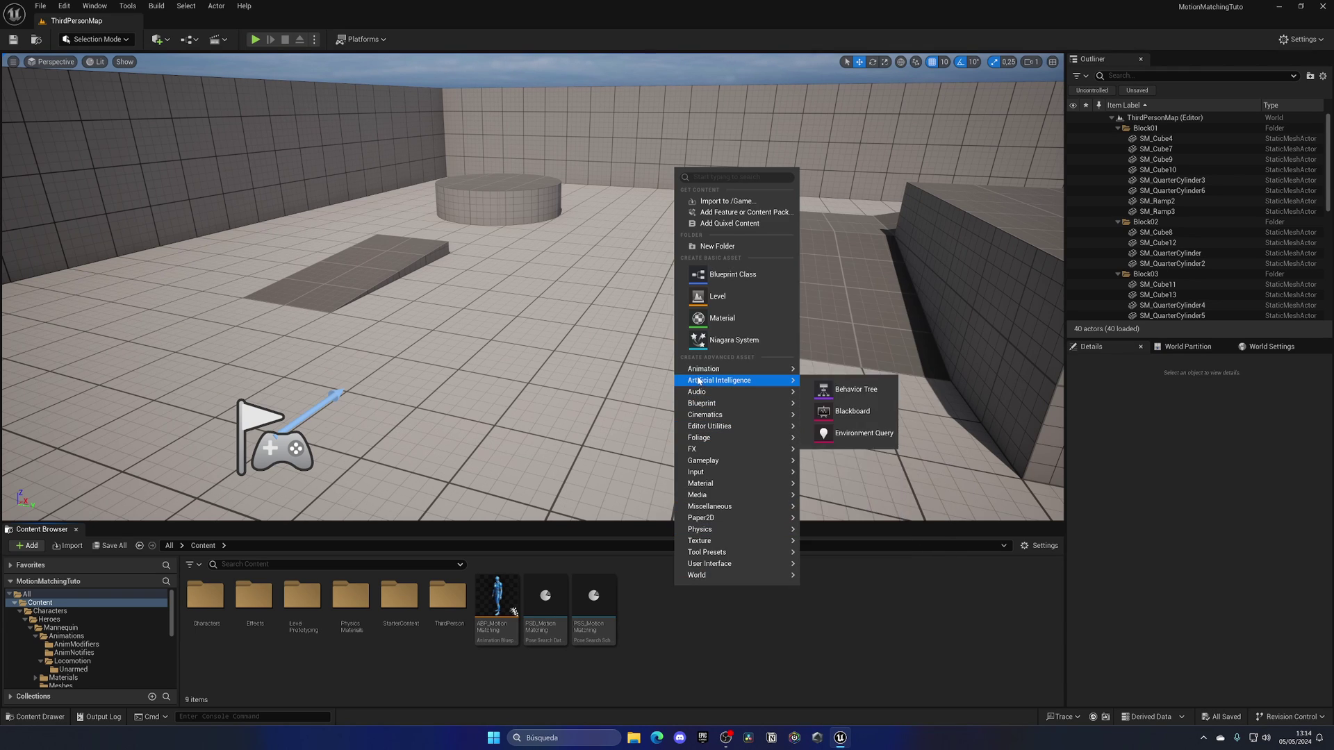
pyautogui.moveTo(737, 371)
pyautogui.moveTo(870, 626)
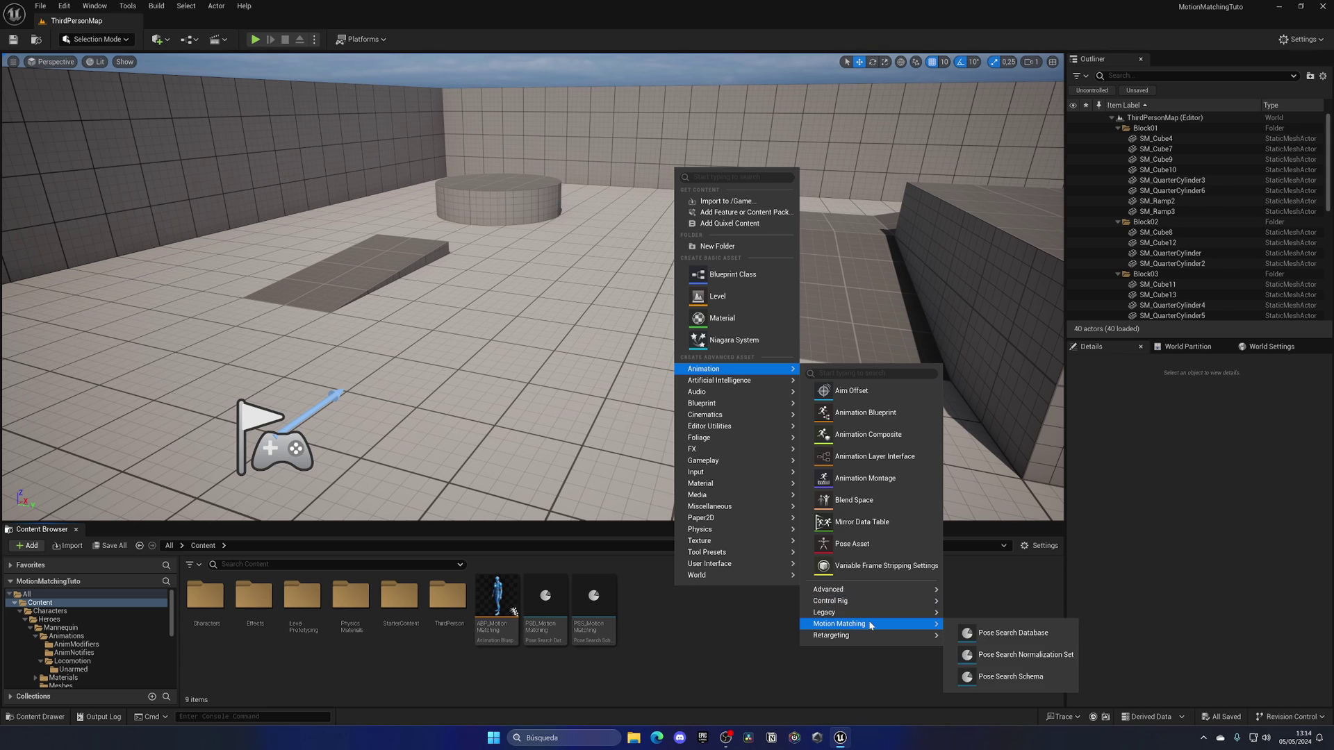
pyautogui.press('Escape')
# In Edit > Plugins, search 'traje' then 'pose sea' to confirm Motion Trajectory and Pose Search are enabled.
pyautogui.click(64, 6)
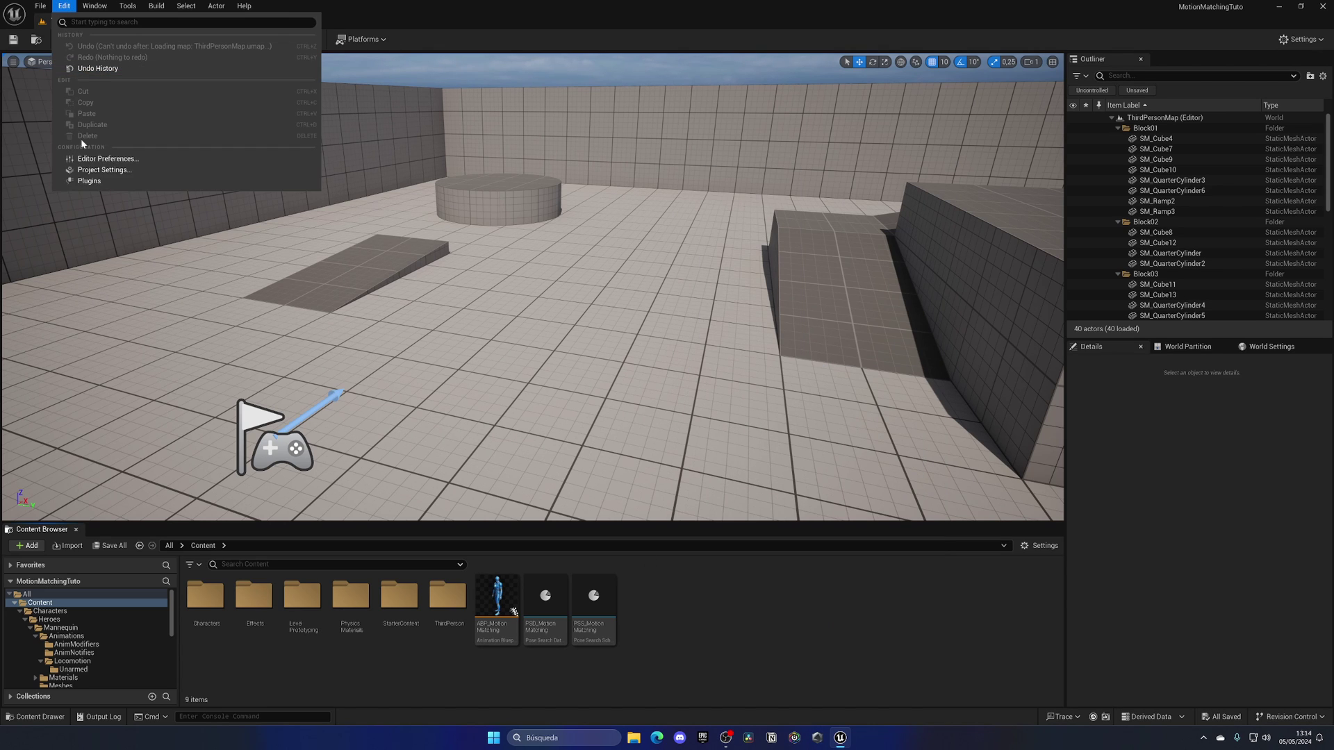
pyautogui.click(88, 181)
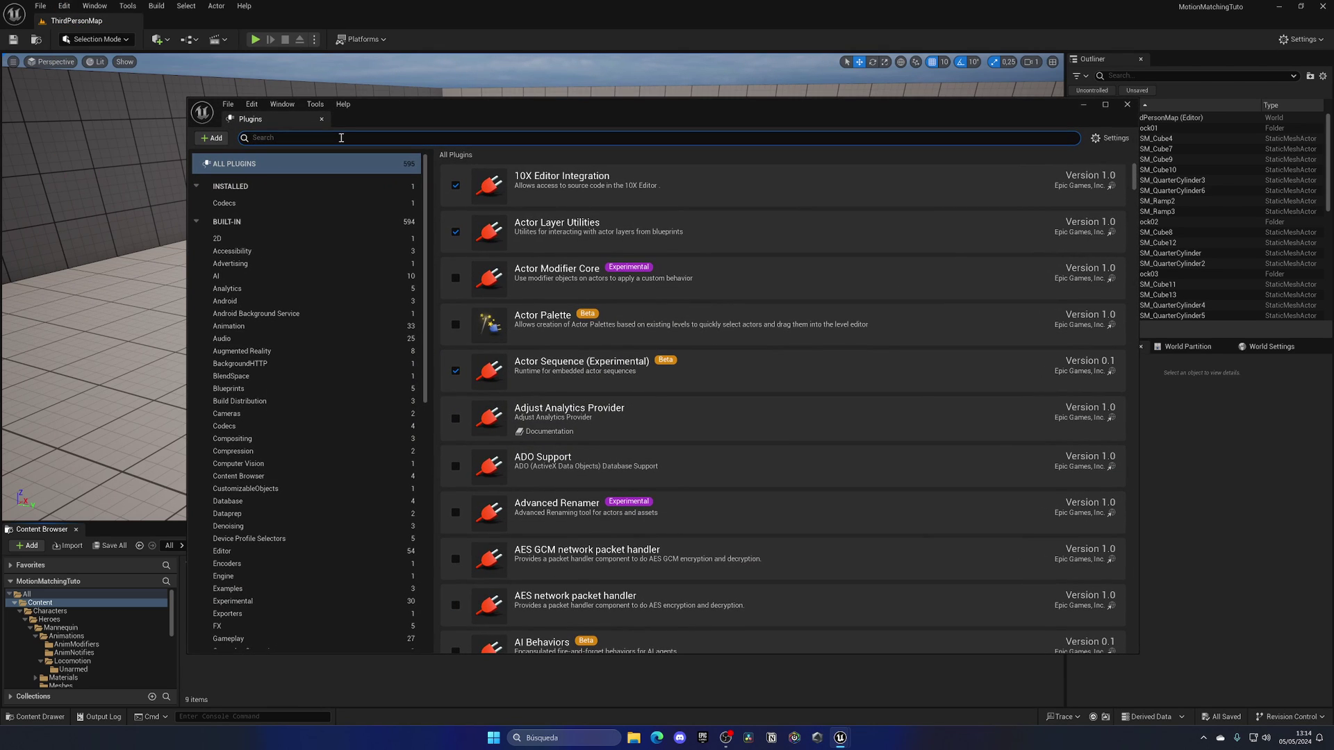
pyautogui.write('traje')
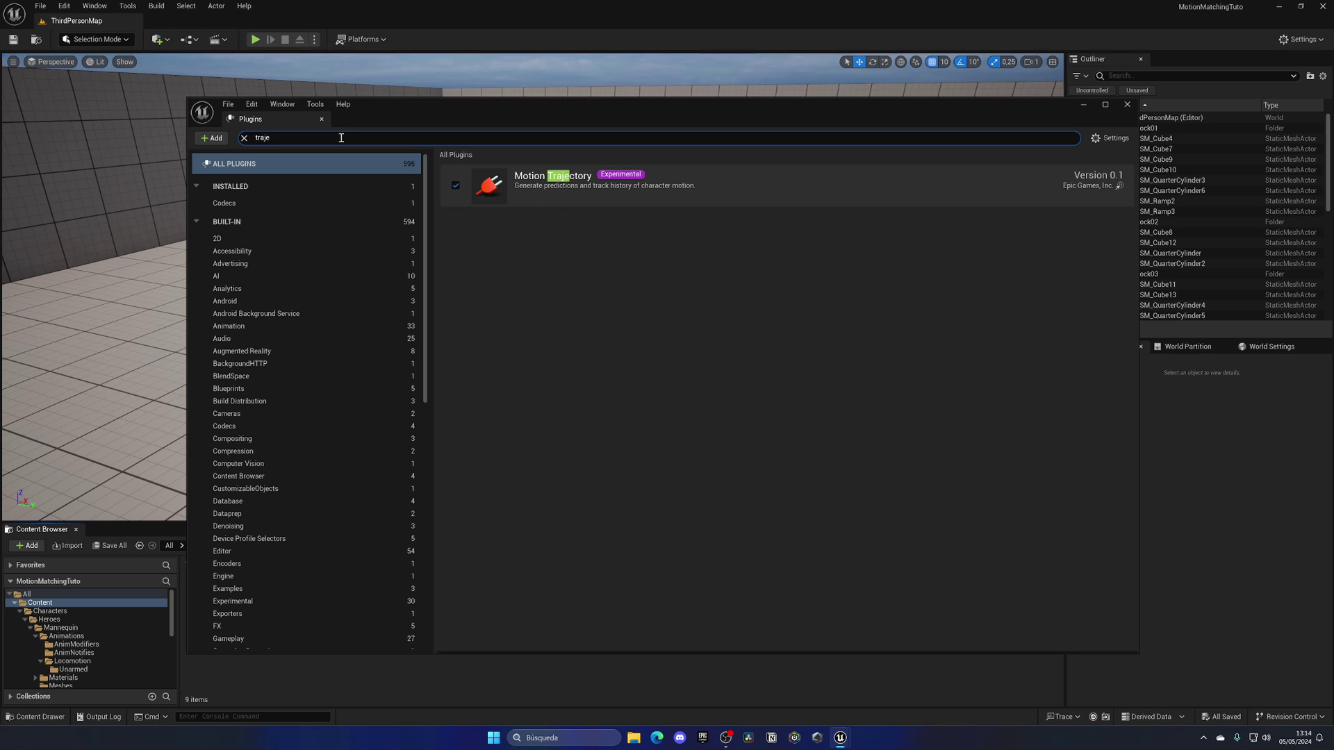
pyautogui.press('BackSpace')
pyautogui.press('BackSpace')
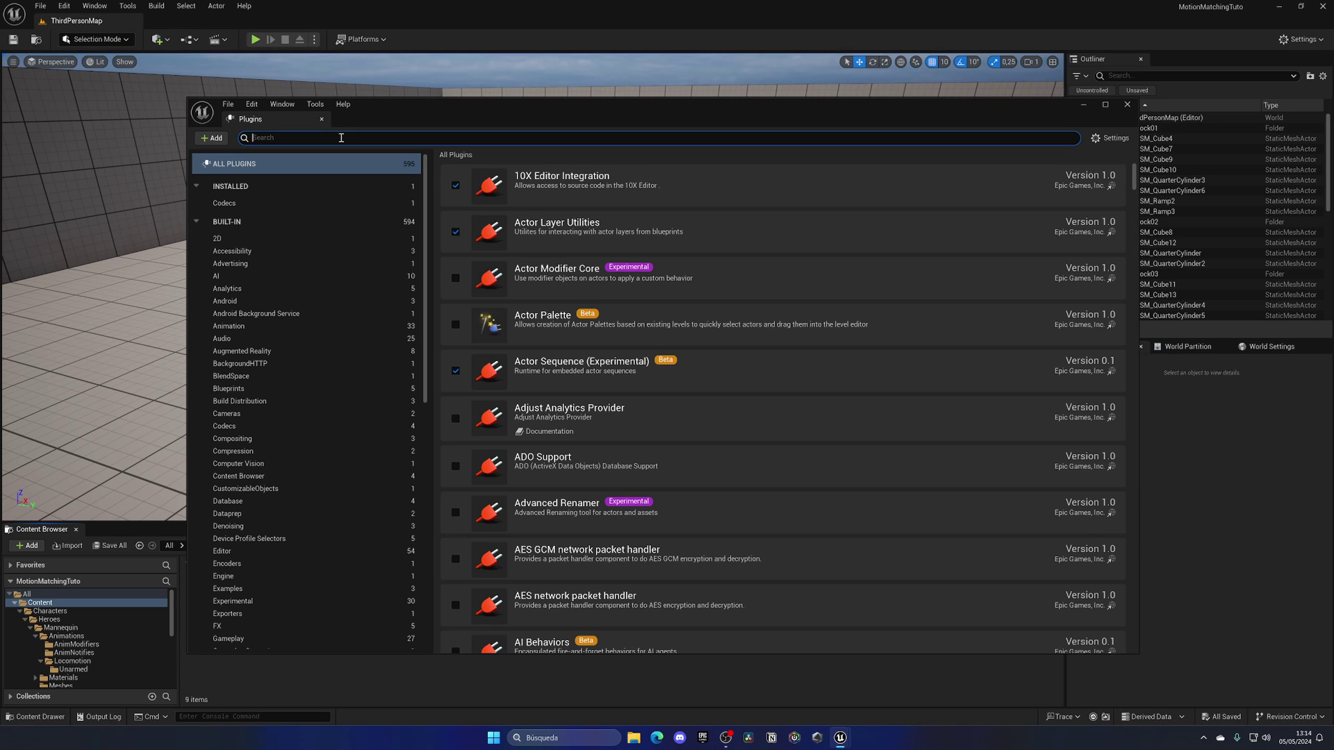
pyautogui.write('pose sea')
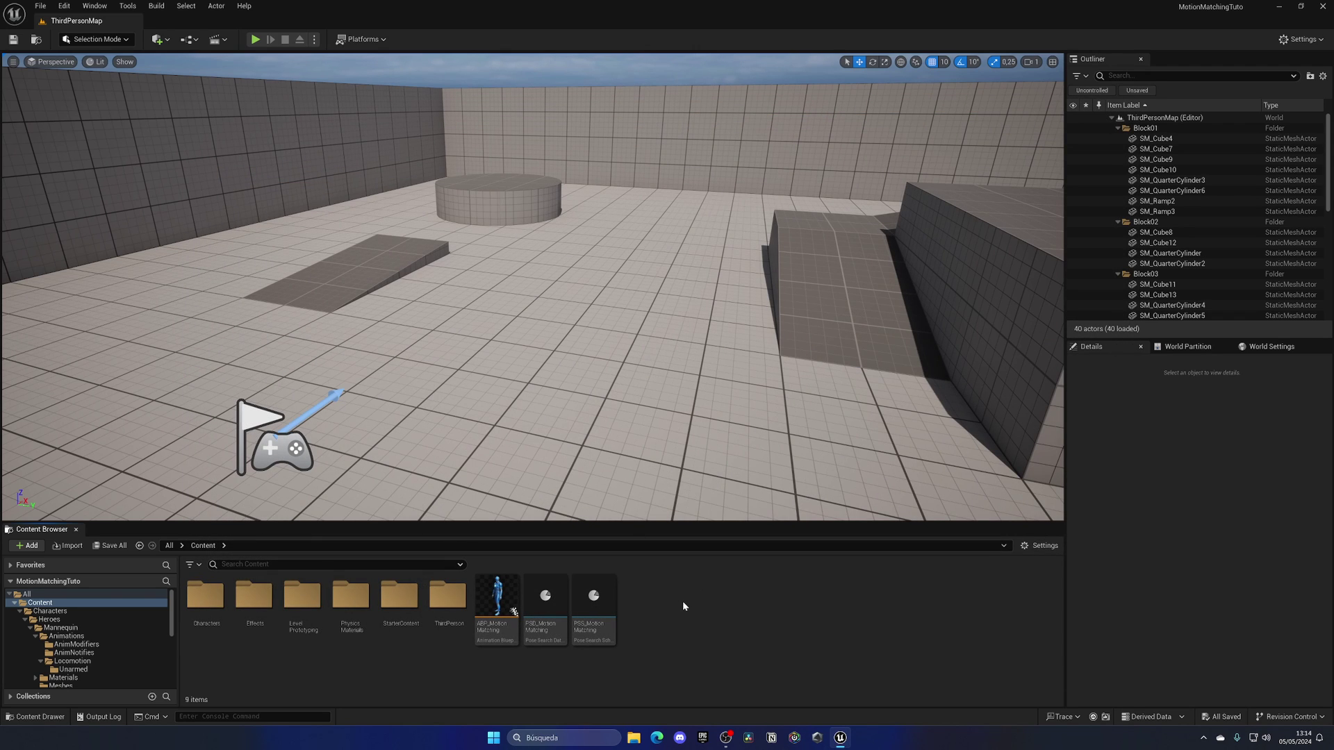
# Create a Pose Search Database from Animation > Motion Matching using the PSS_MotionMatching schema.
pyautogui.rightClick(682, 601)
pyautogui.moveTo(729, 398)
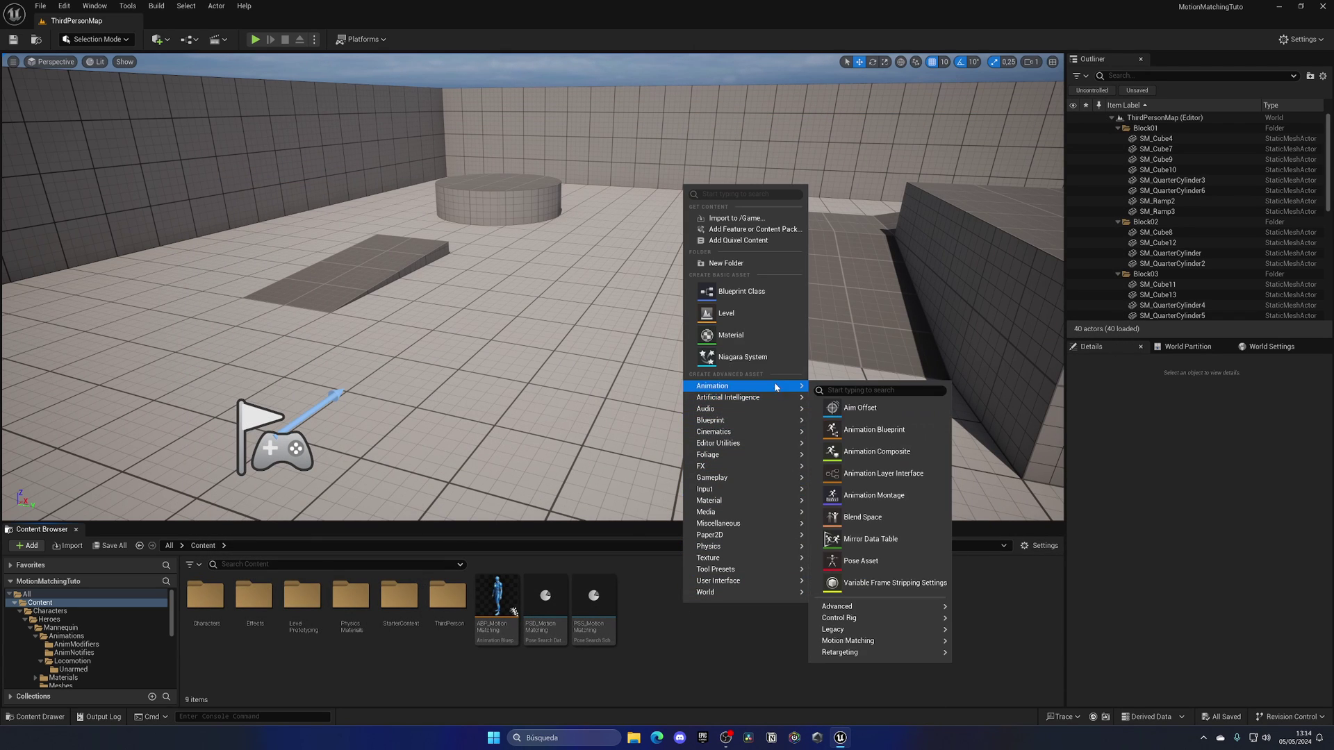
pyautogui.moveTo(764, 386)
pyautogui.moveTo(848, 632)
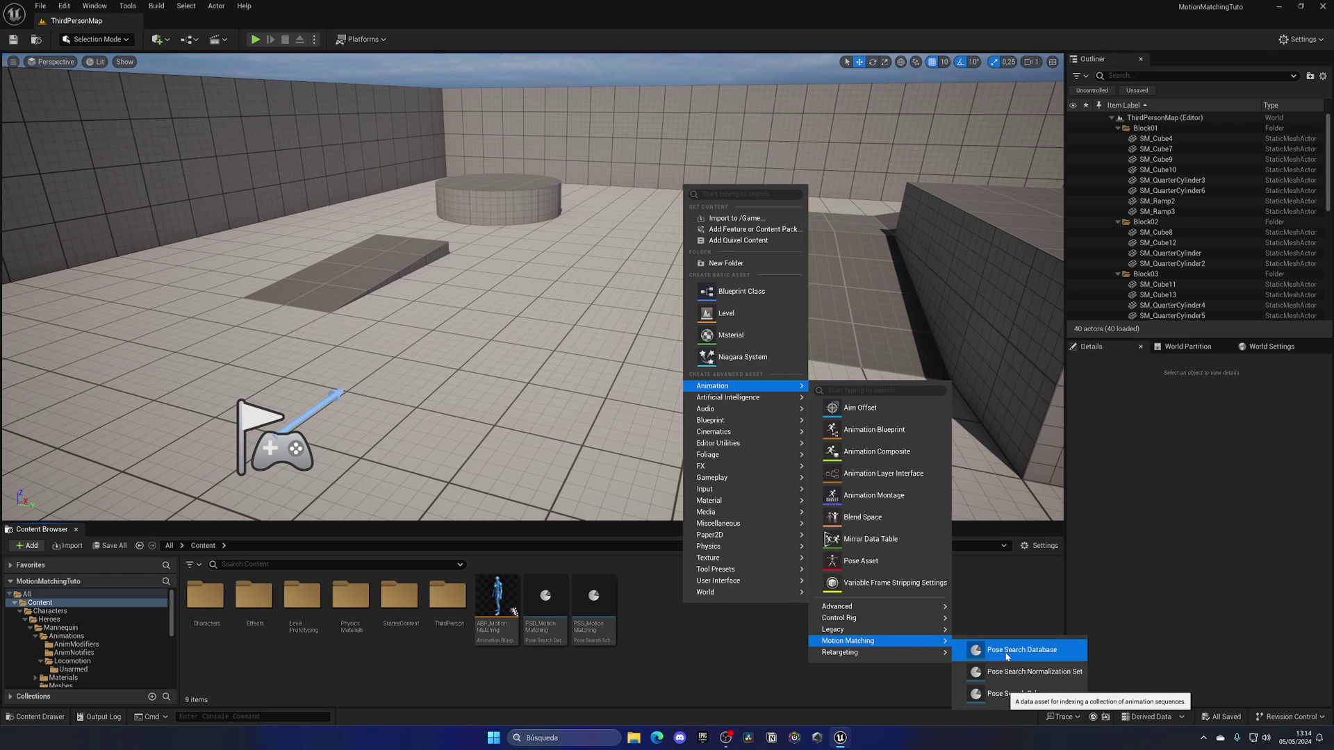
pyautogui.click(1027, 652)
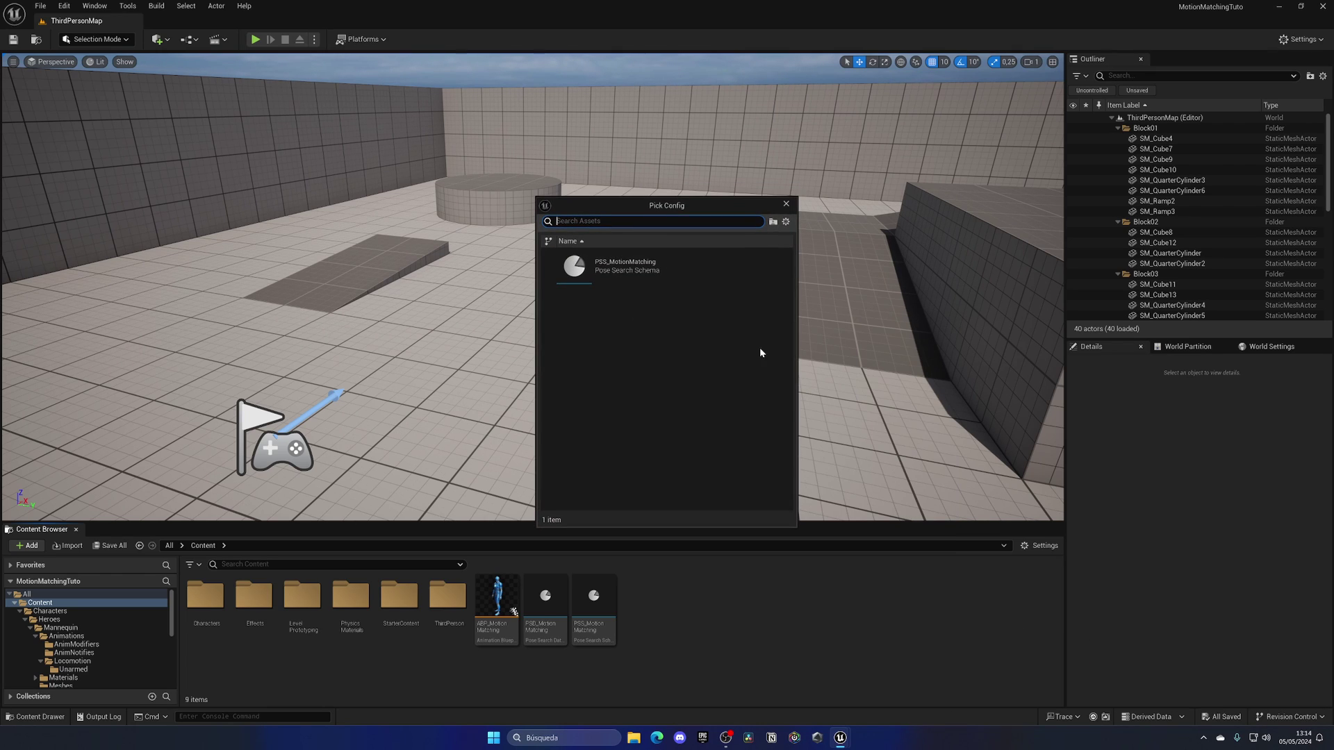
pyautogui.click(682, 272)
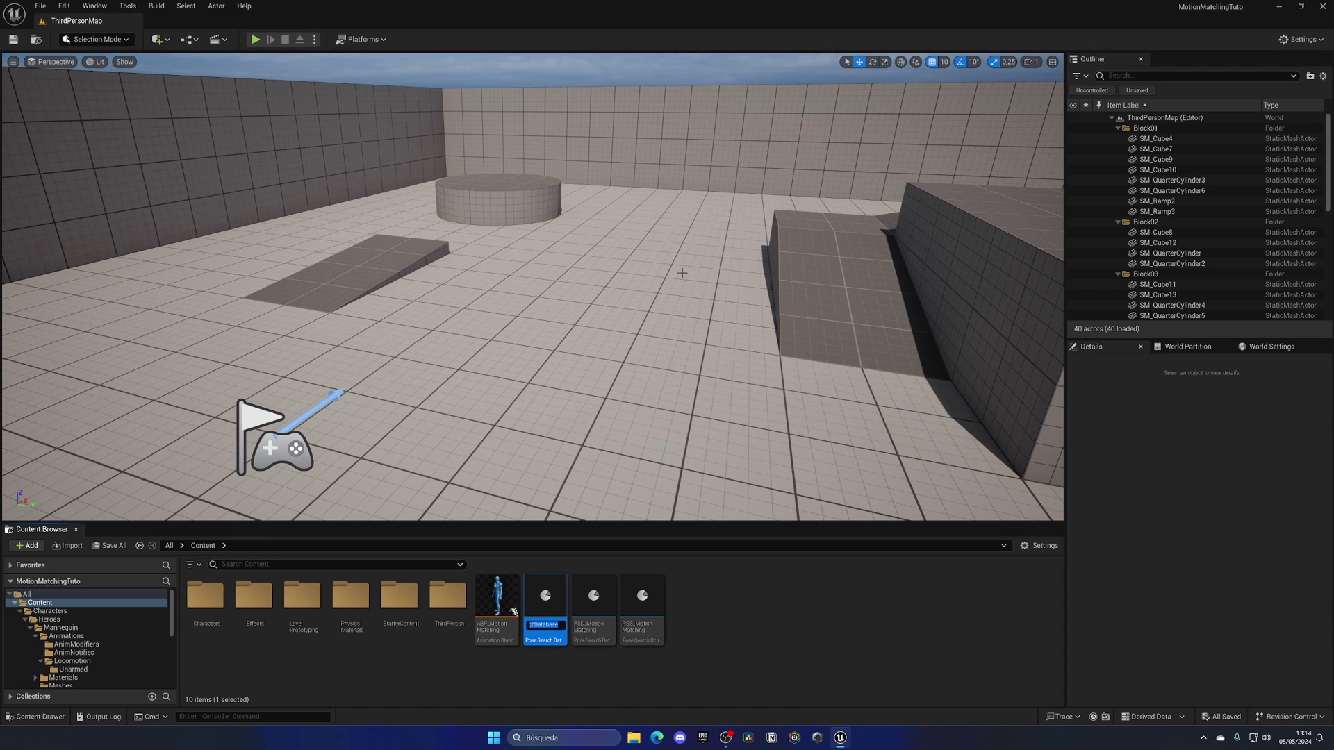
# Name it PSD_MotionMatchingCrouch and dock its editor tab beside ThirdPersonMap.
pyautogui.write('P')
pyautogui.write('SD_MotionMatchingC')
pyautogui.write('rouch')
pyautogui.press('Return')
pyautogui.press('Return')
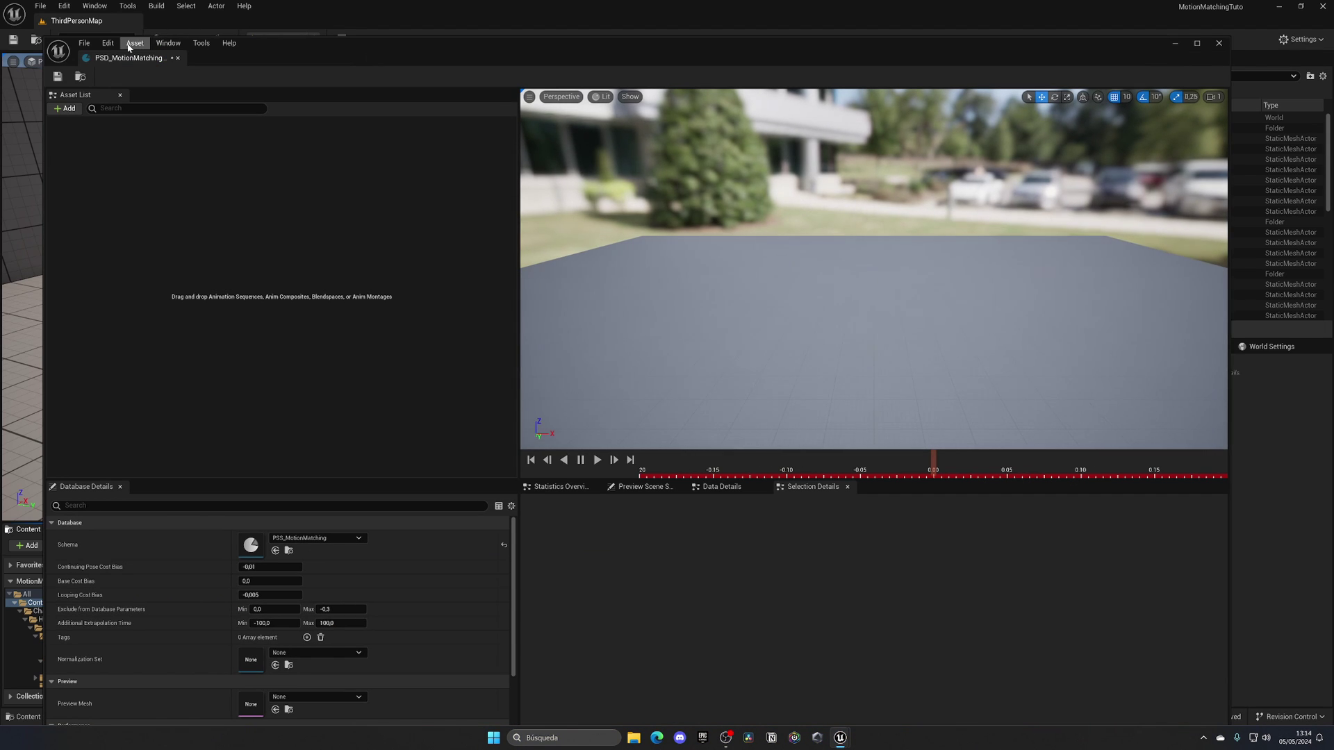
pyautogui.moveTo(130, 57); pyautogui.dragTo(178, 27)
pyautogui.click(76, 21)
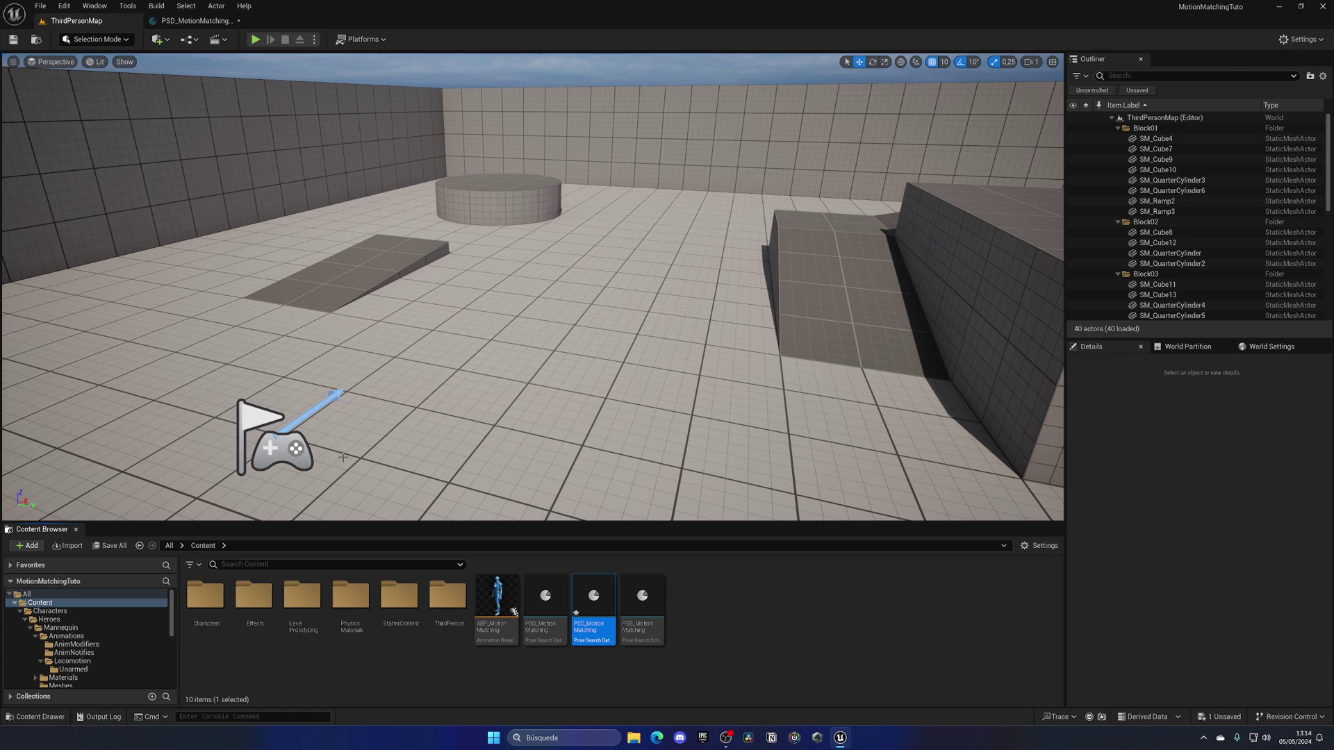
# Navigate to Characters/Heroes/Mannequin/Animations/Locomotion/Unarmed in the Content Browser.
pyautogui.doubleClick(208, 596)
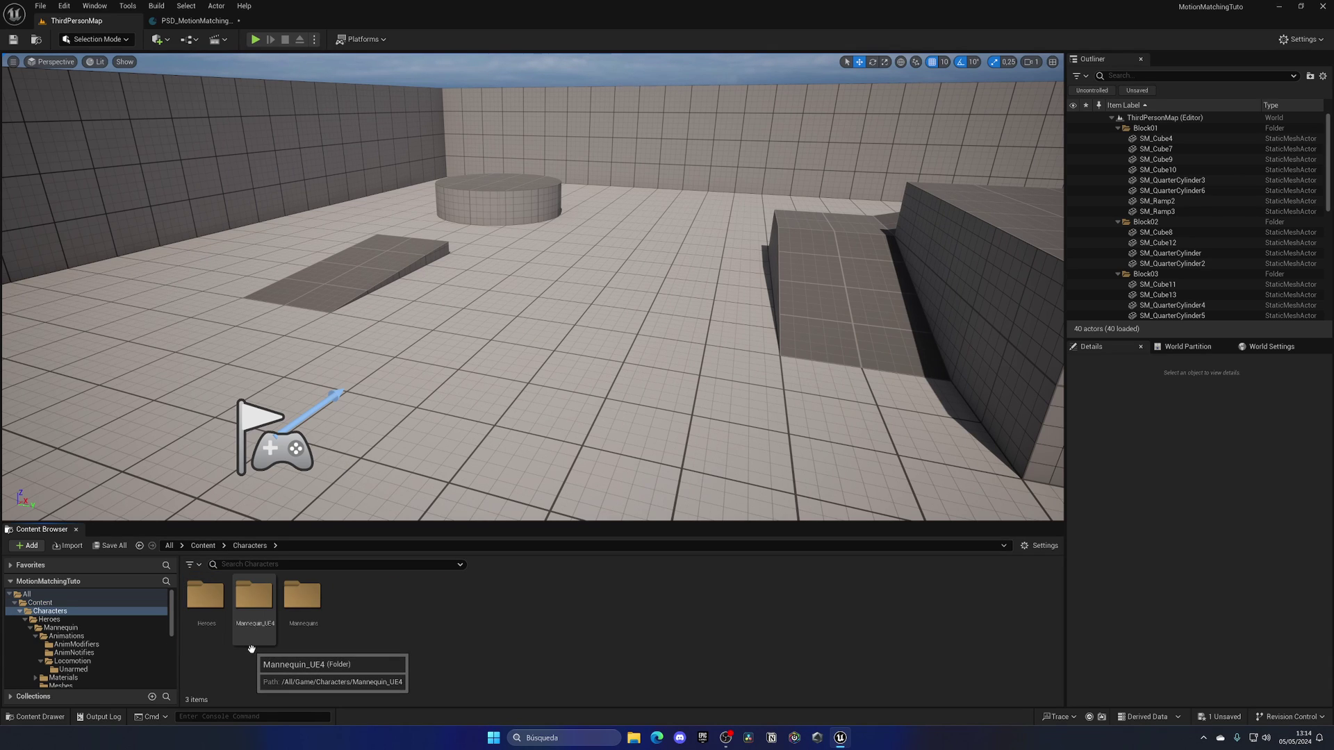
pyautogui.doubleClick(213, 622)
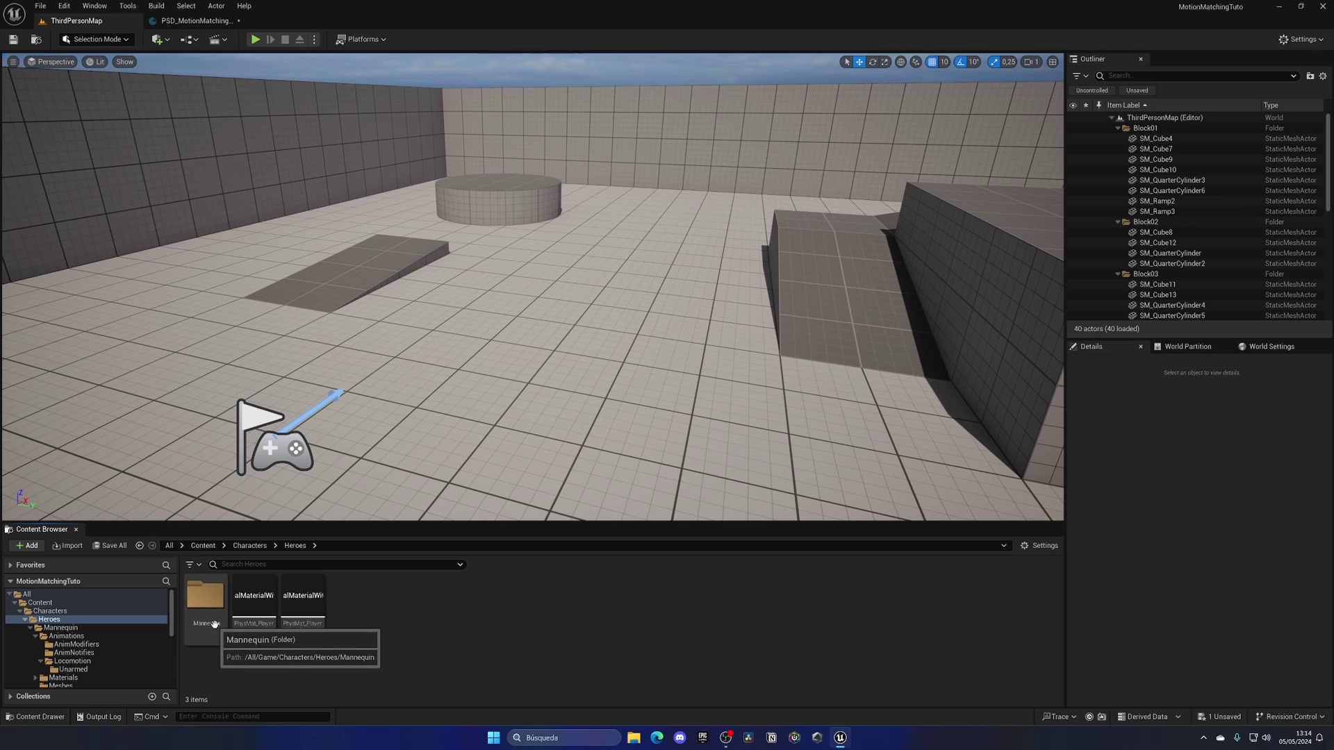
pyautogui.doubleClick(214, 624)
pyautogui.doubleClick(209, 623)
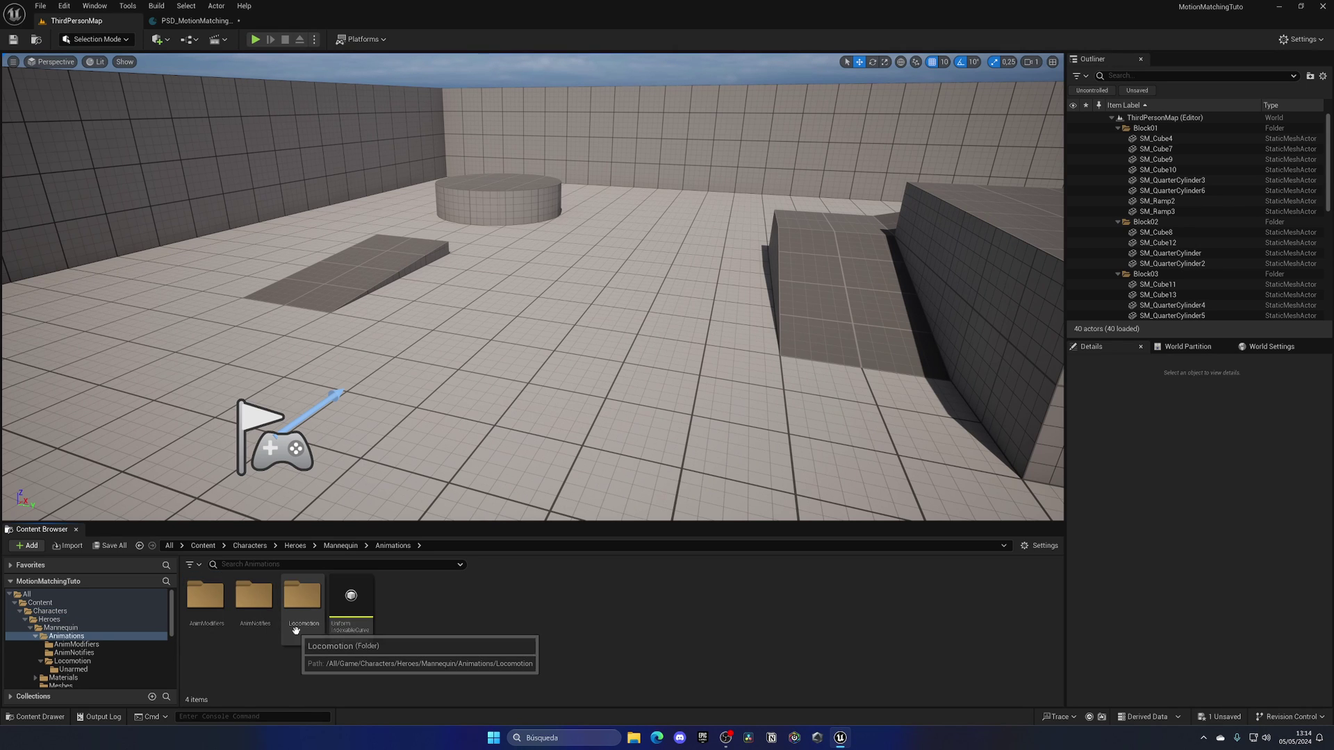
pyautogui.doubleClick(297, 625)
pyautogui.doubleClick(205, 597)
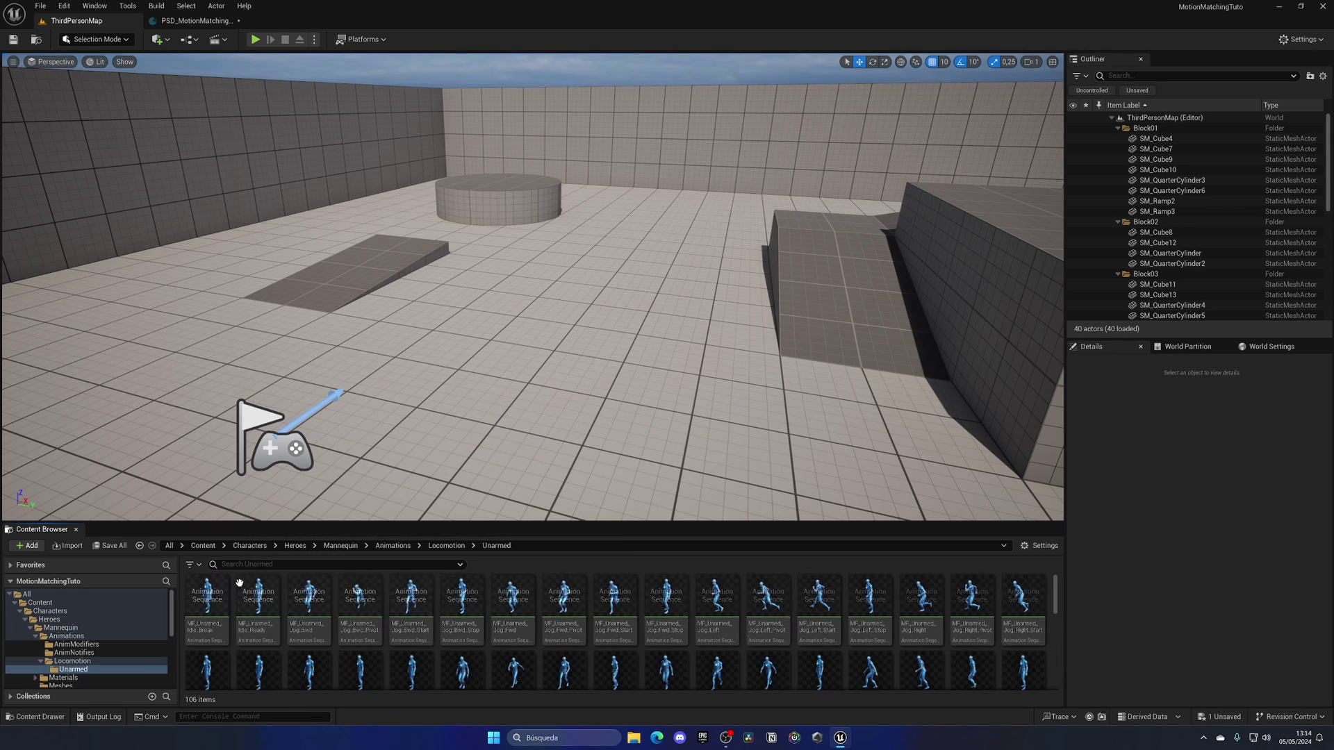
# Filter the folder by 'crouch' and scroll through the 23 matching animations.
pyautogui.click(258, 563)
pyautogui.write('crouch')
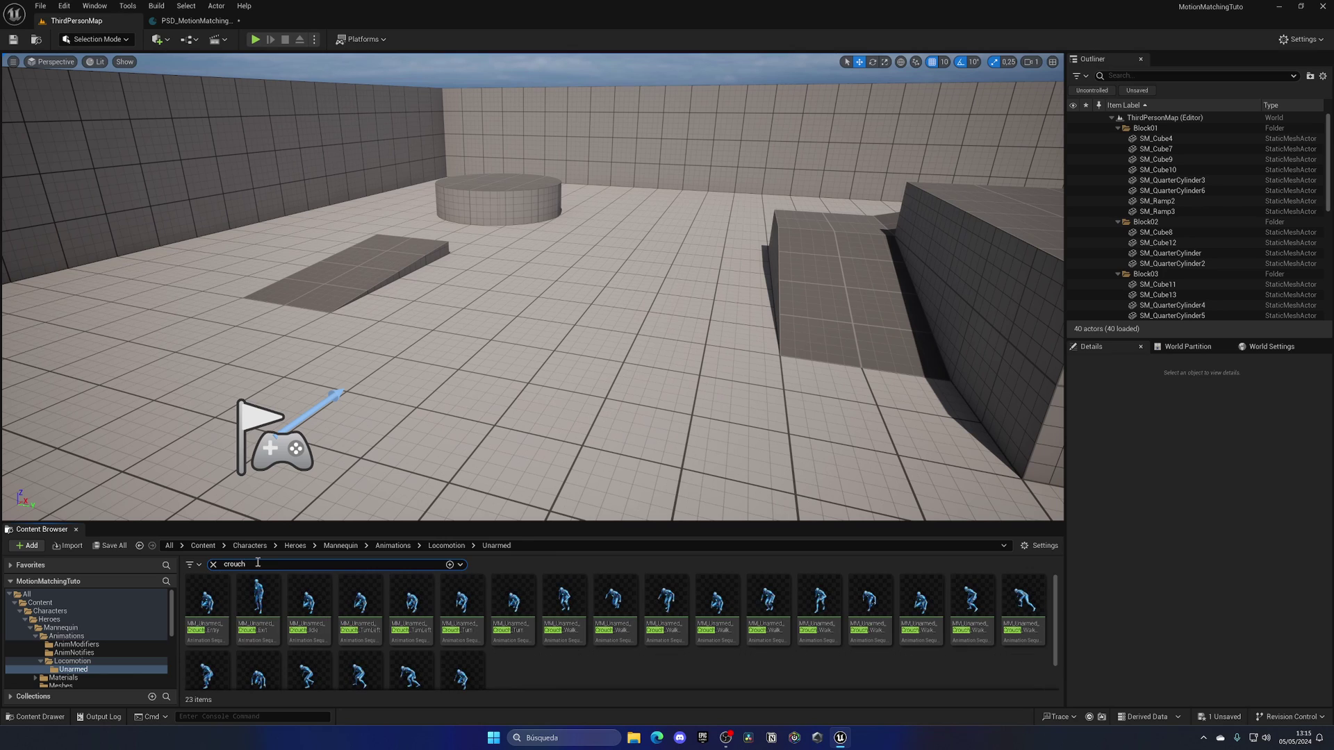
pyautogui.click(545, 668)
pyautogui.scroll(-1, 549, 663)
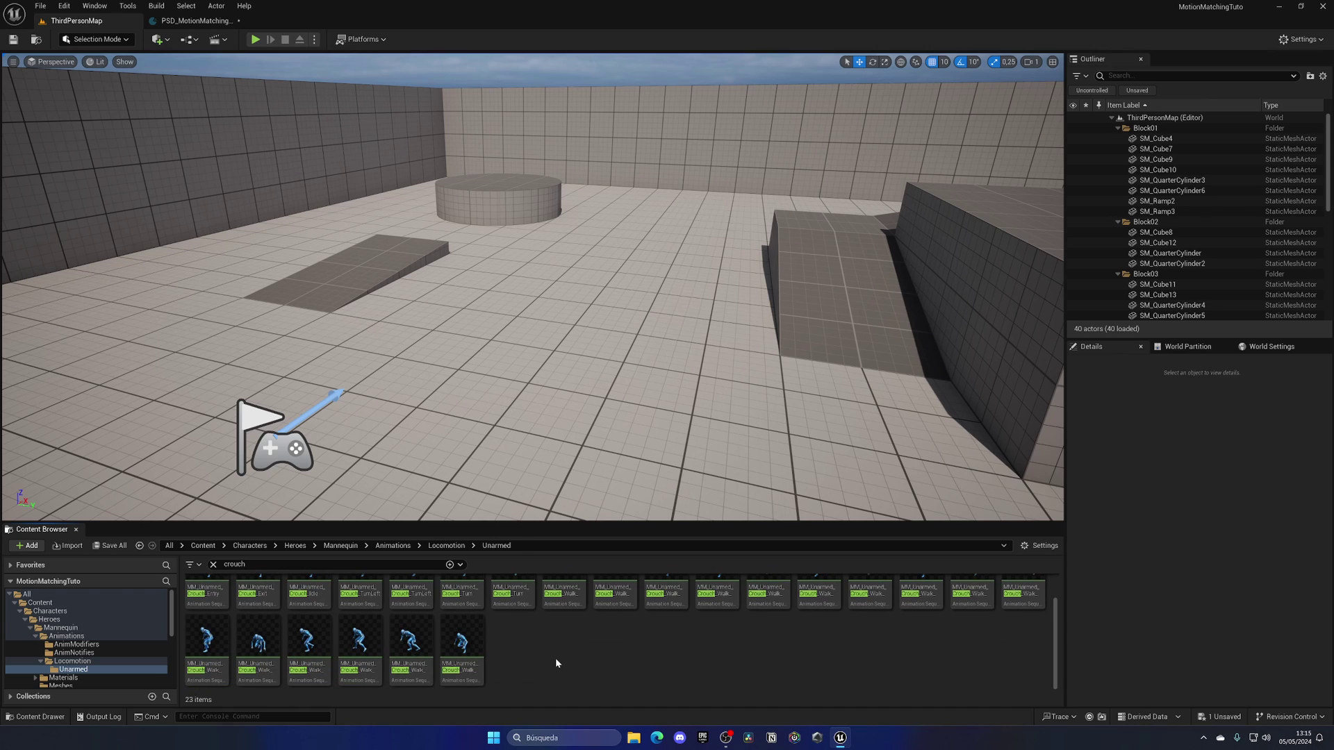
pyautogui.scroll(1, 556, 663)
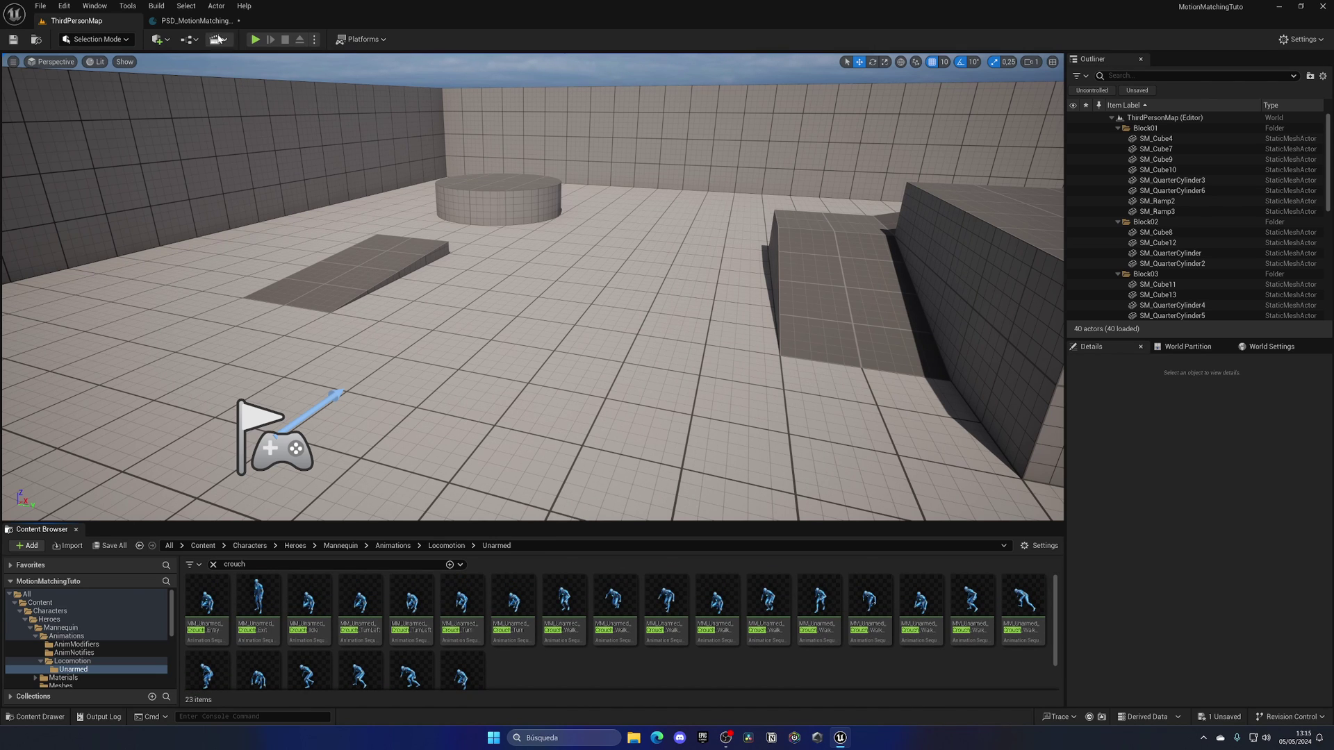
pyautogui.click(212, 24)
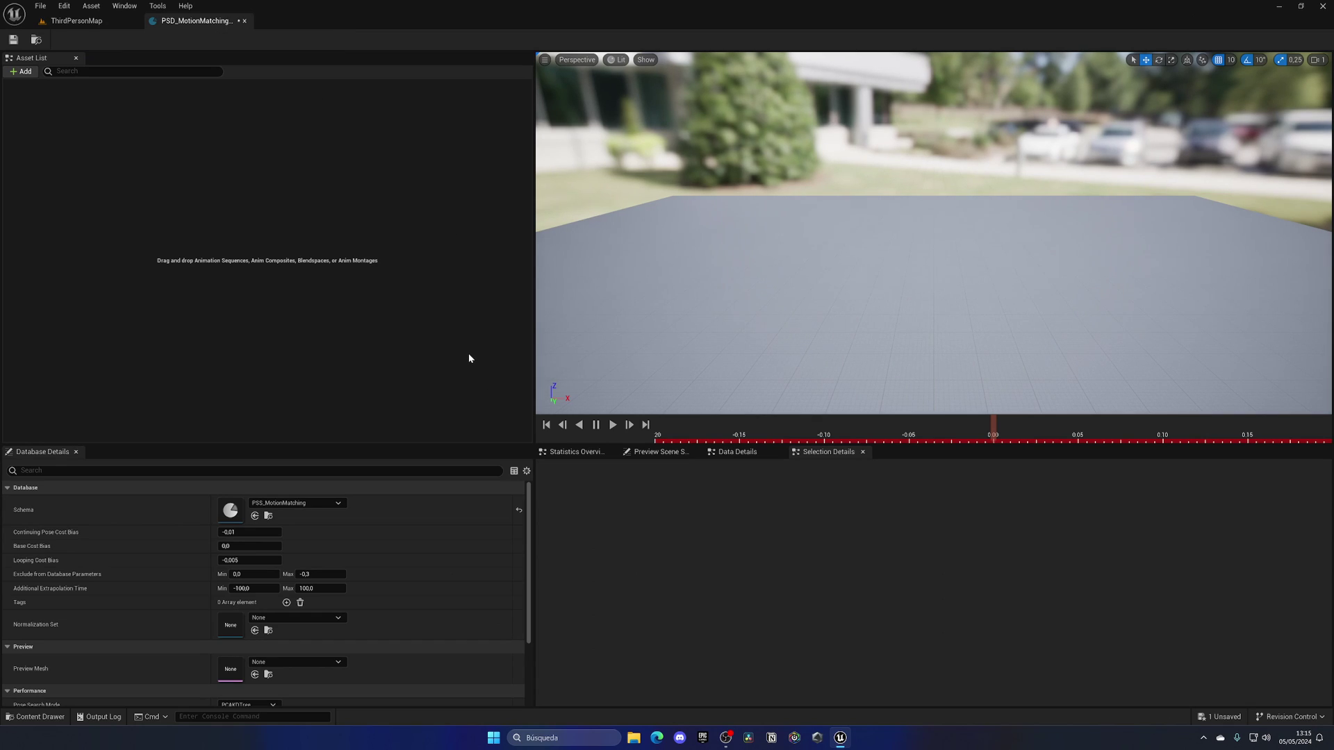
pyautogui.hotkey('ctrl', 'space')
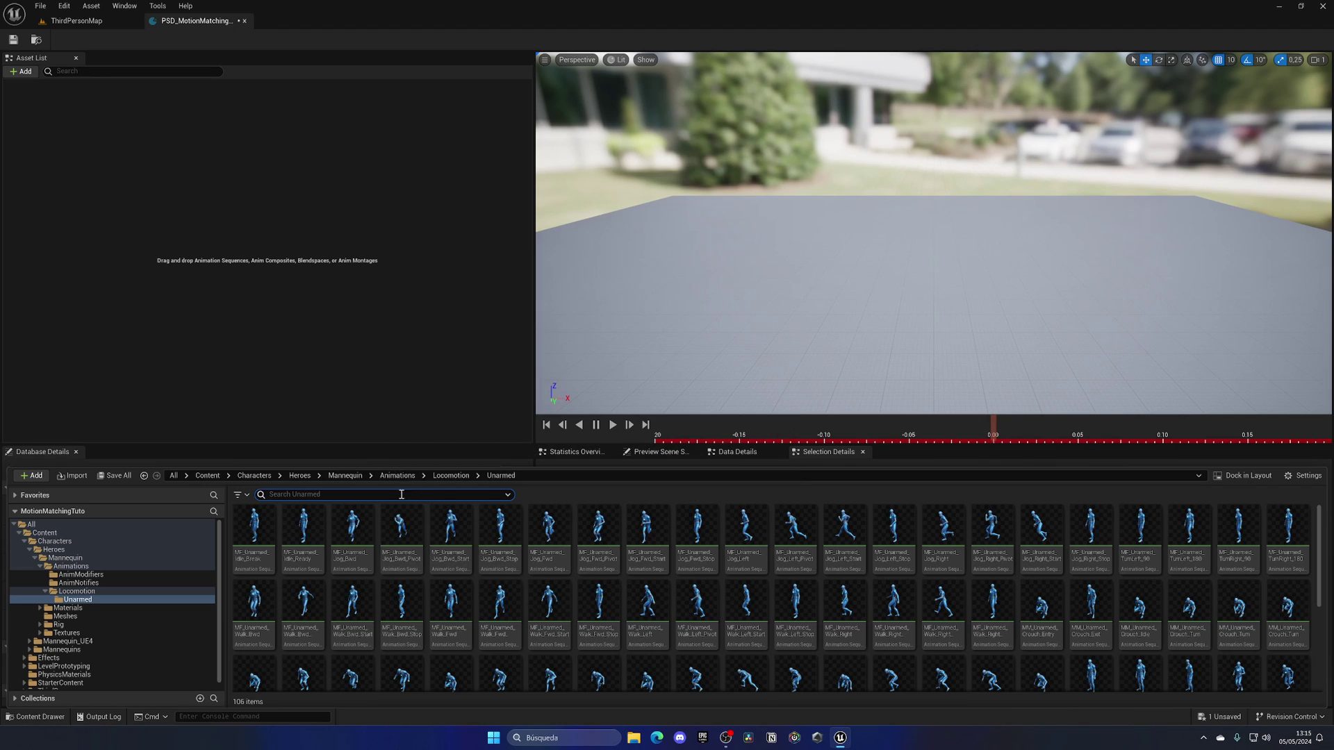
pyautogui.write('crouch')
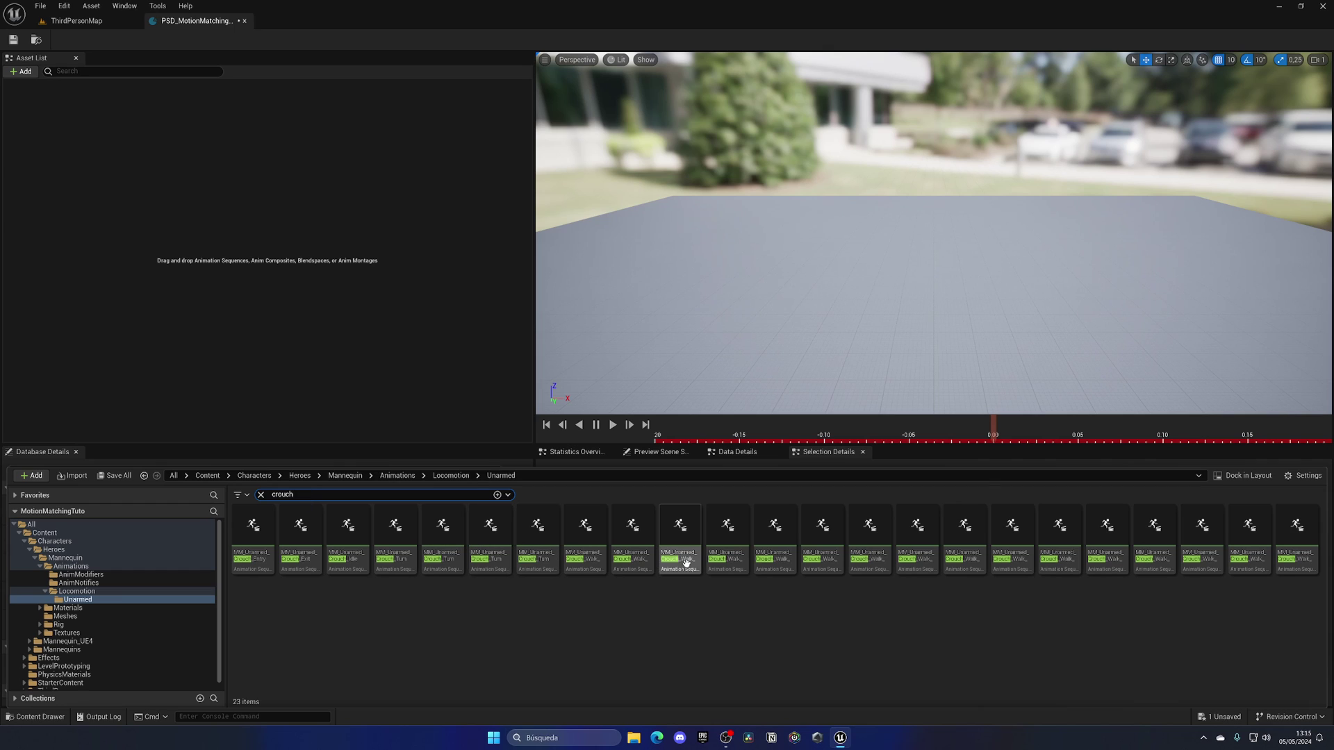
pyautogui.write('walk')
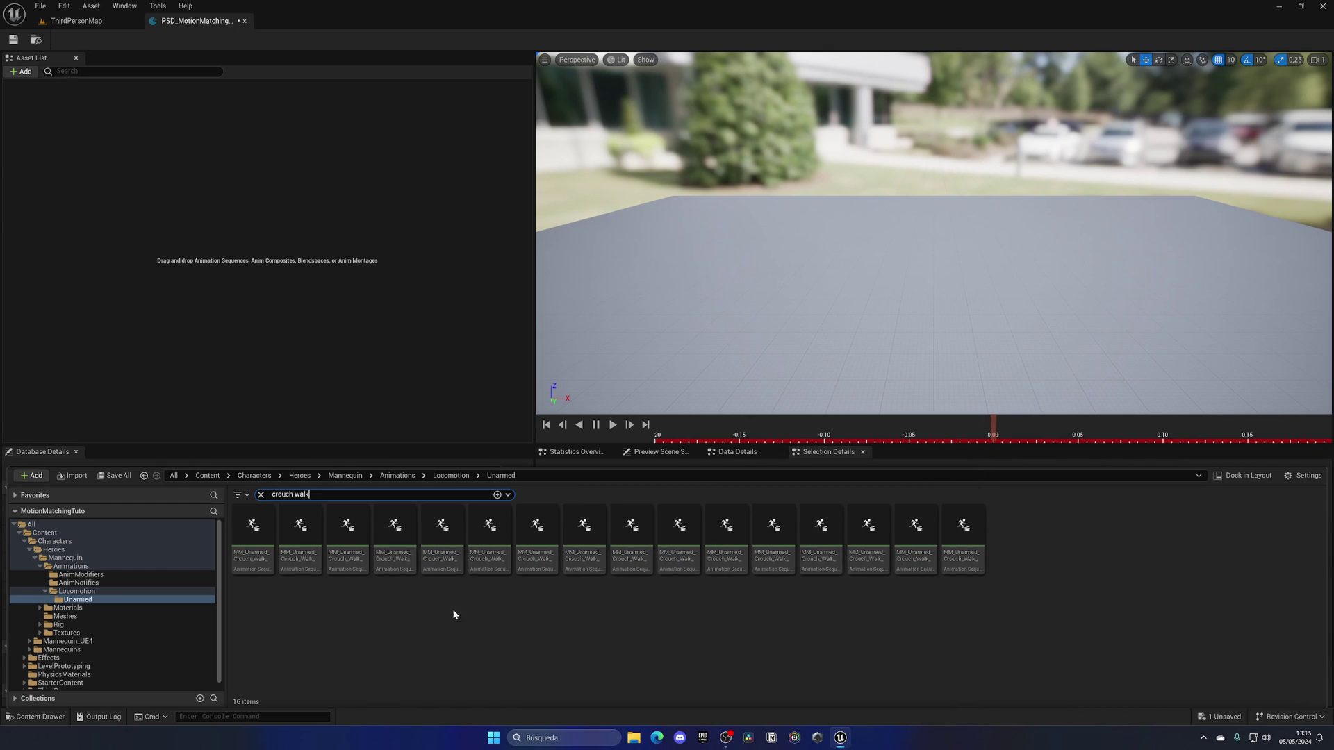
pyautogui.moveTo(257, 547)
pyautogui.moveTo(380, 541)
pyautogui.click(143, 25)
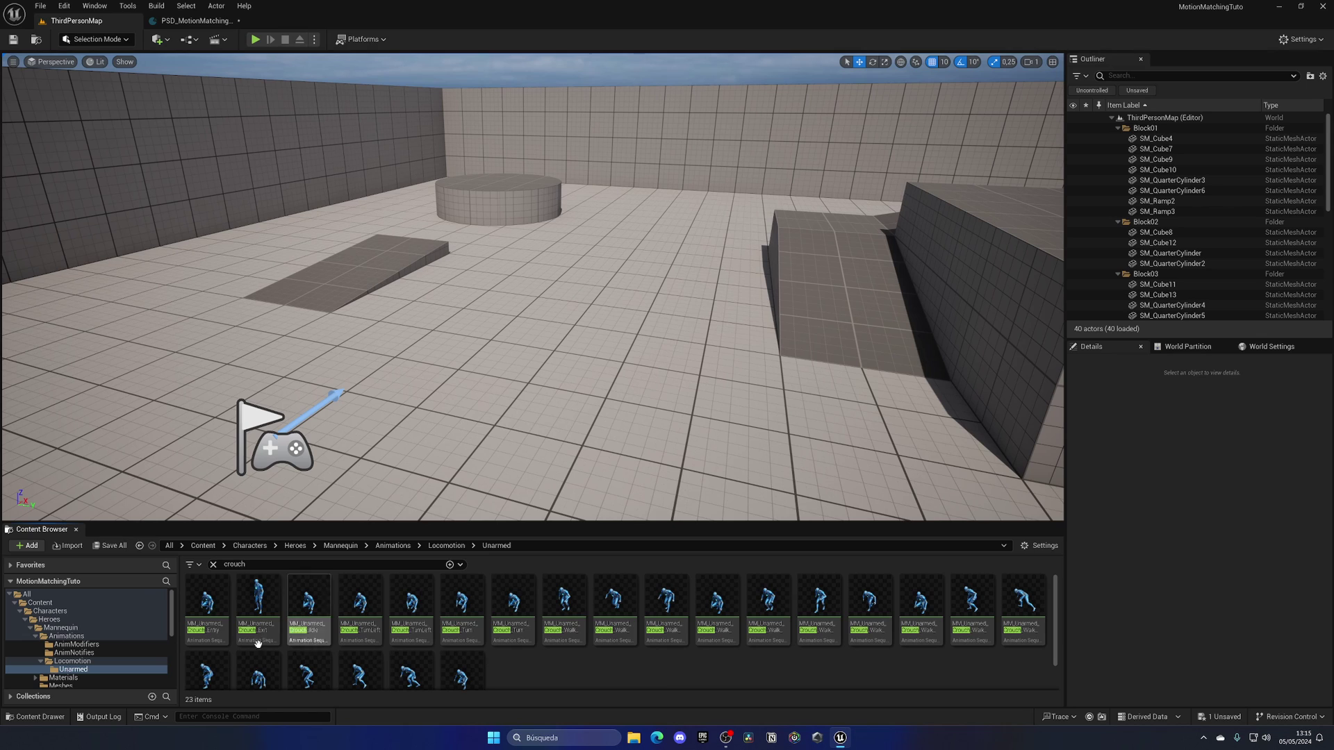
# Load all 23 crouch animations into the Property Matrix and expand their RootMotion category.
pyautogui.click(207, 601)
pyautogui.keyDown('shift'); pyautogui.click(463, 668); pyautogui.keyUp('shift')
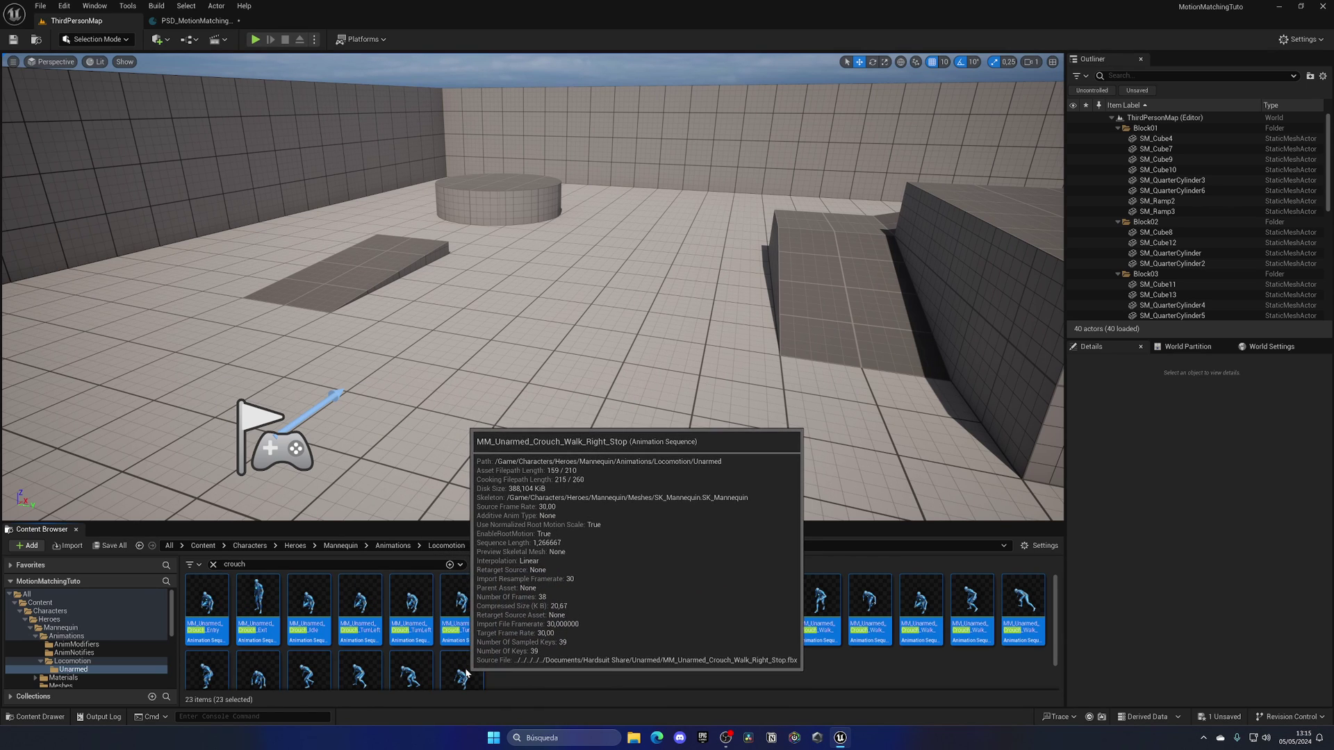
pyautogui.rightClick(462, 669)
pyautogui.moveTo(536, 526)
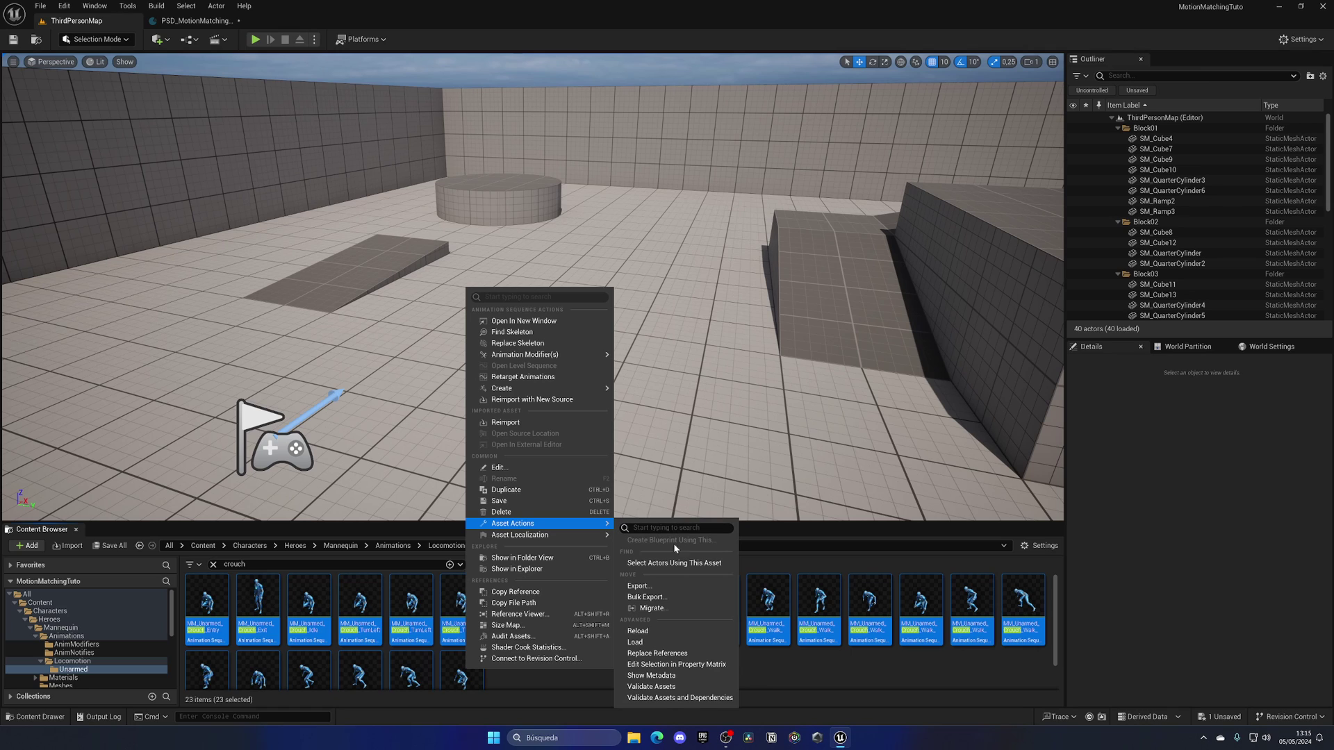
pyautogui.click(663, 665)
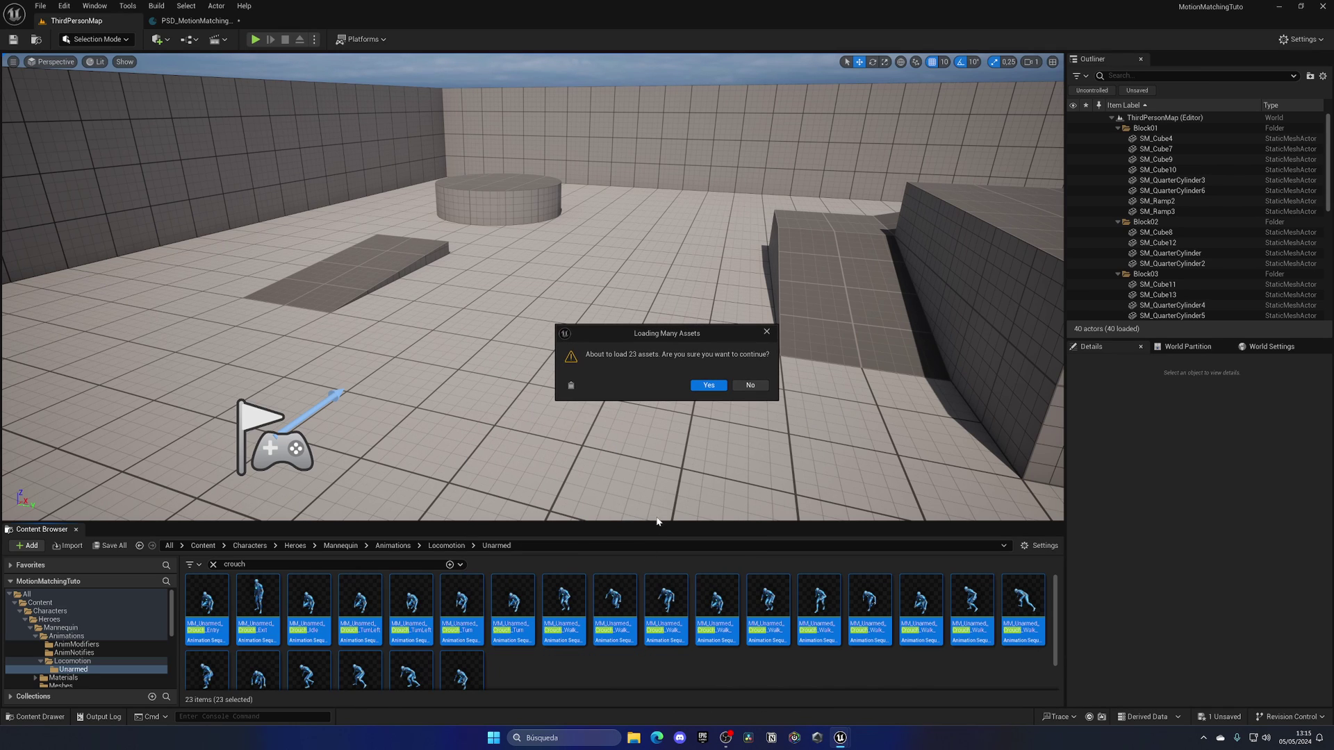
pyautogui.click(706, 385)
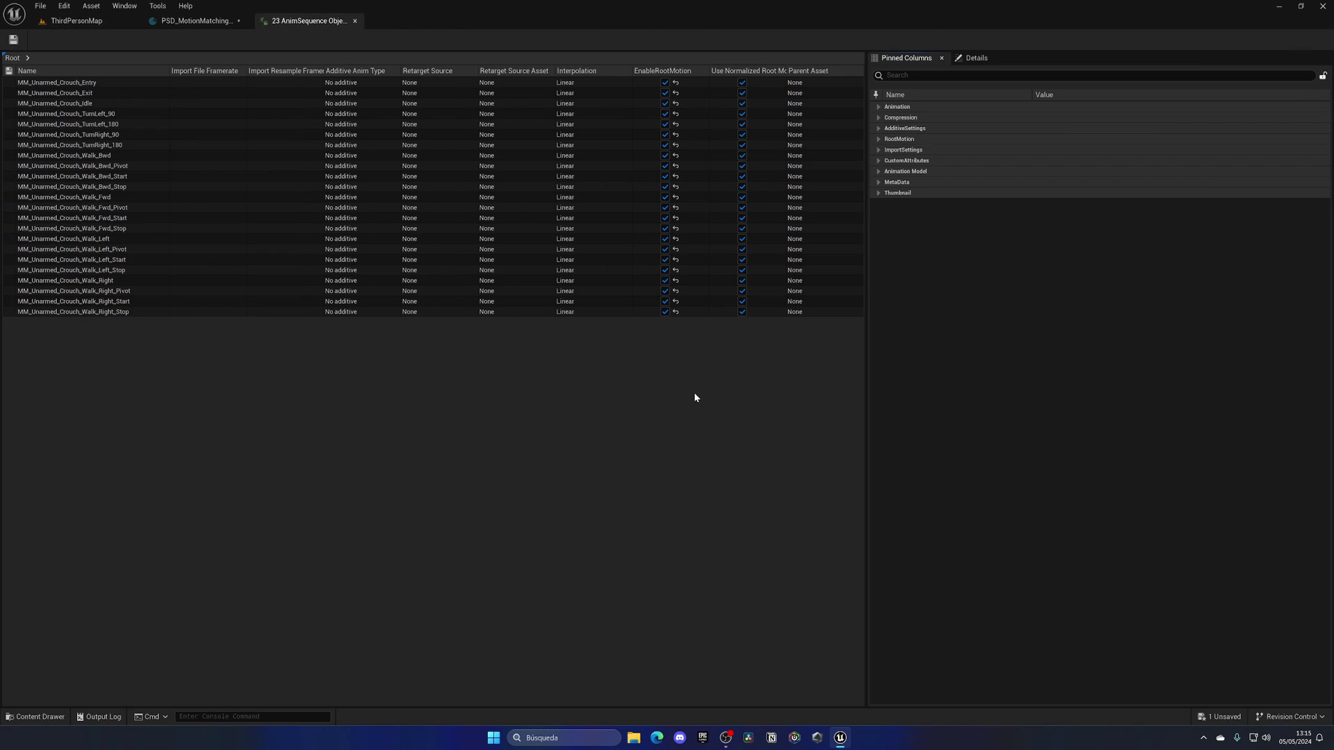
pyautogui.click(878, 138)
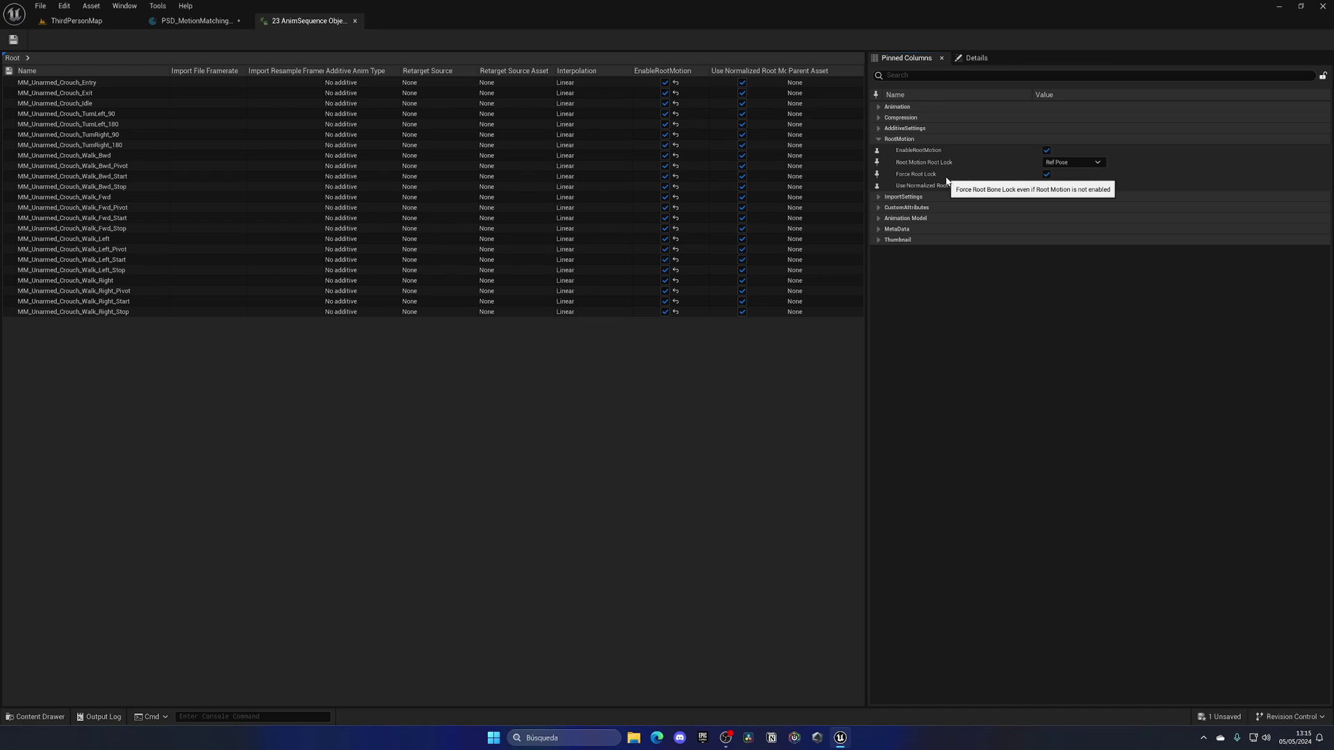
# Filter the Content Drawer by 'crouch walk fwd' and add Crouch_Walk_Fwd, Fwd_Start and Fwd_Stop to the Asset List.
pyautogui.click(355, 20)
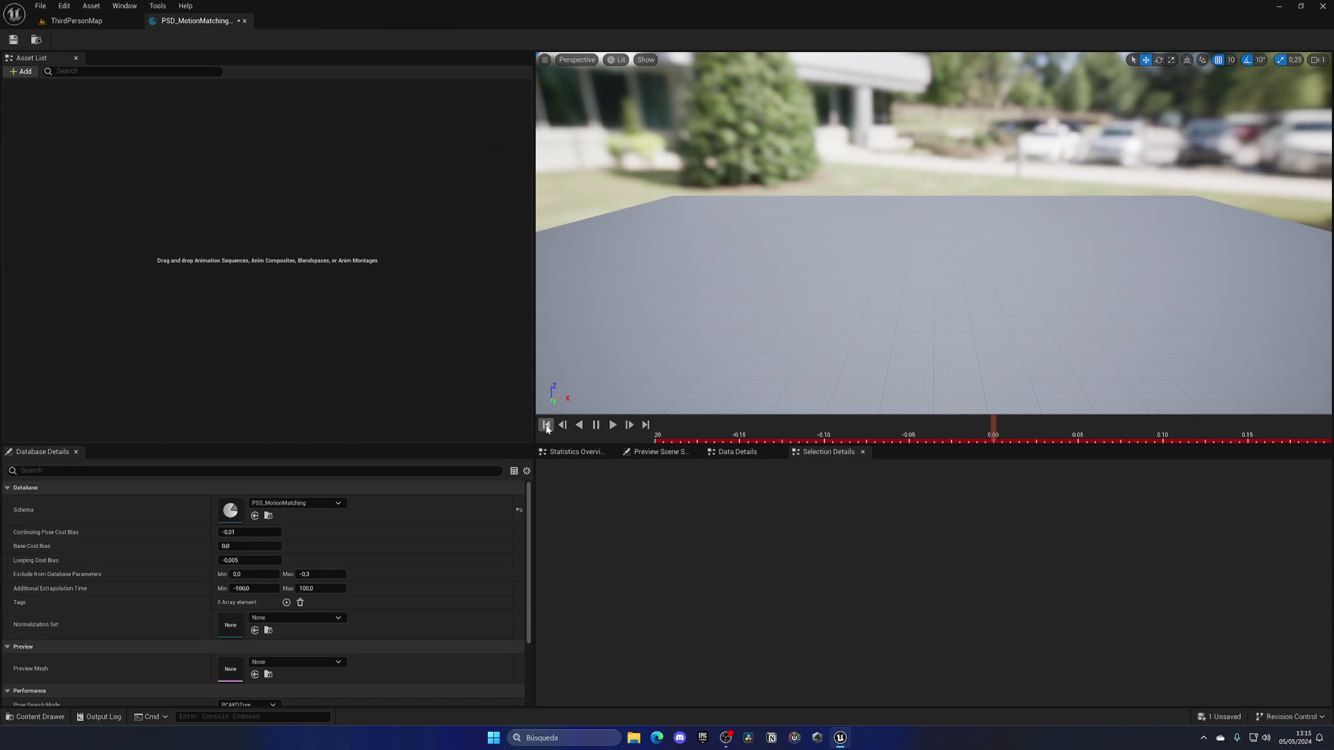
pyautogui.hotkey('ctrl', 'space')
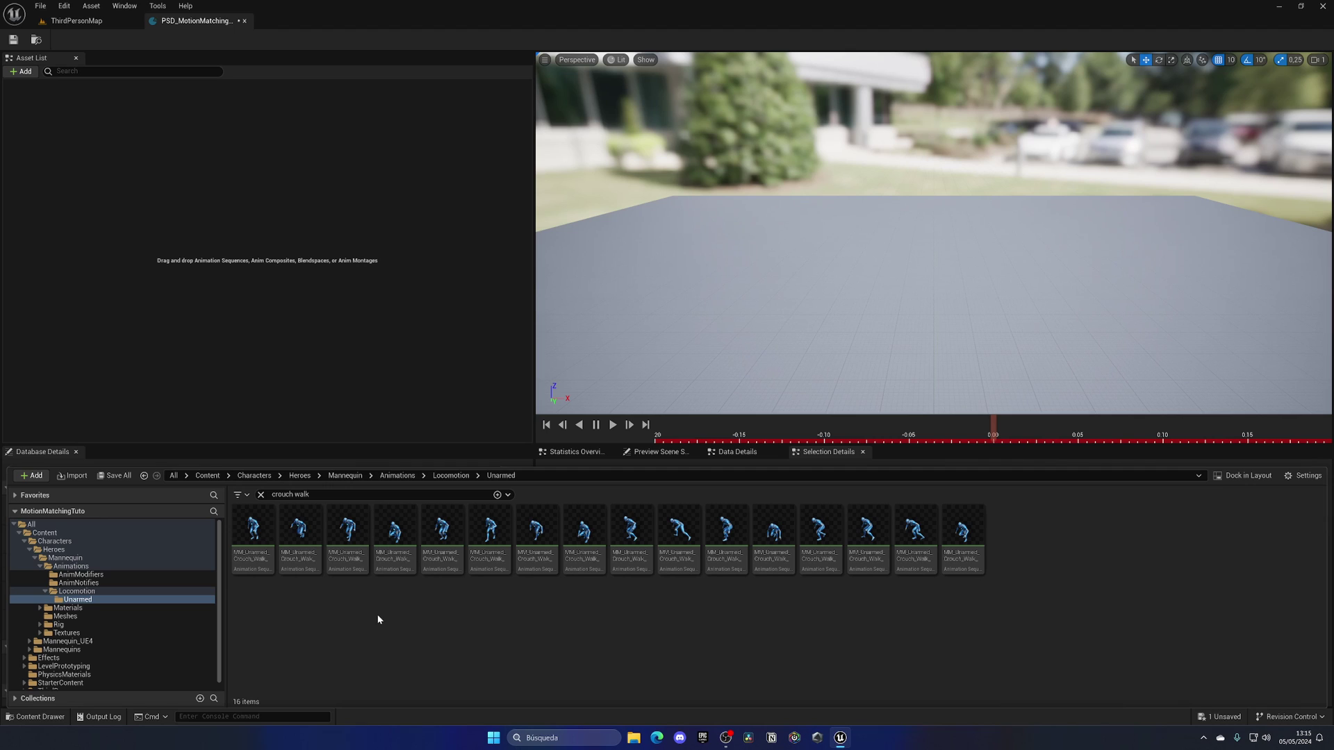
pyautogui.click(332, 494)
pyautogui.write('fwd')
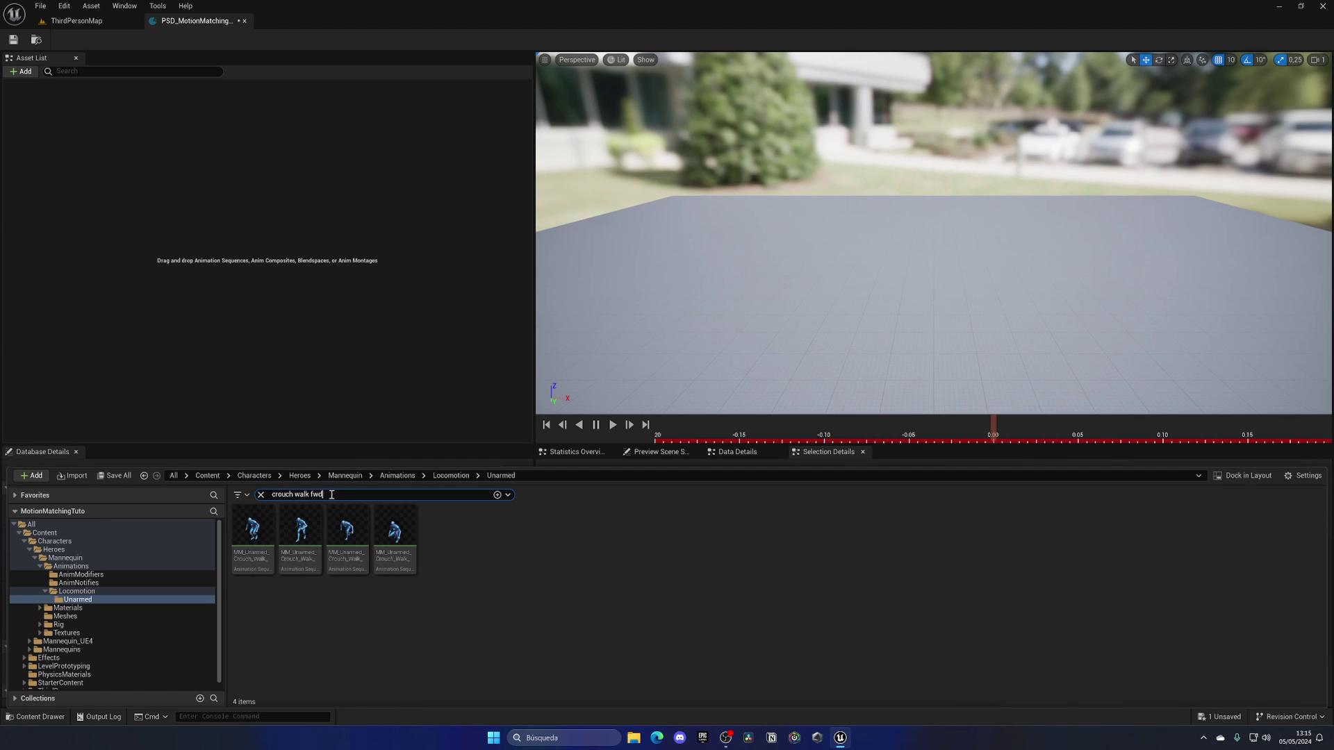
pyautogui.click(271, 539)
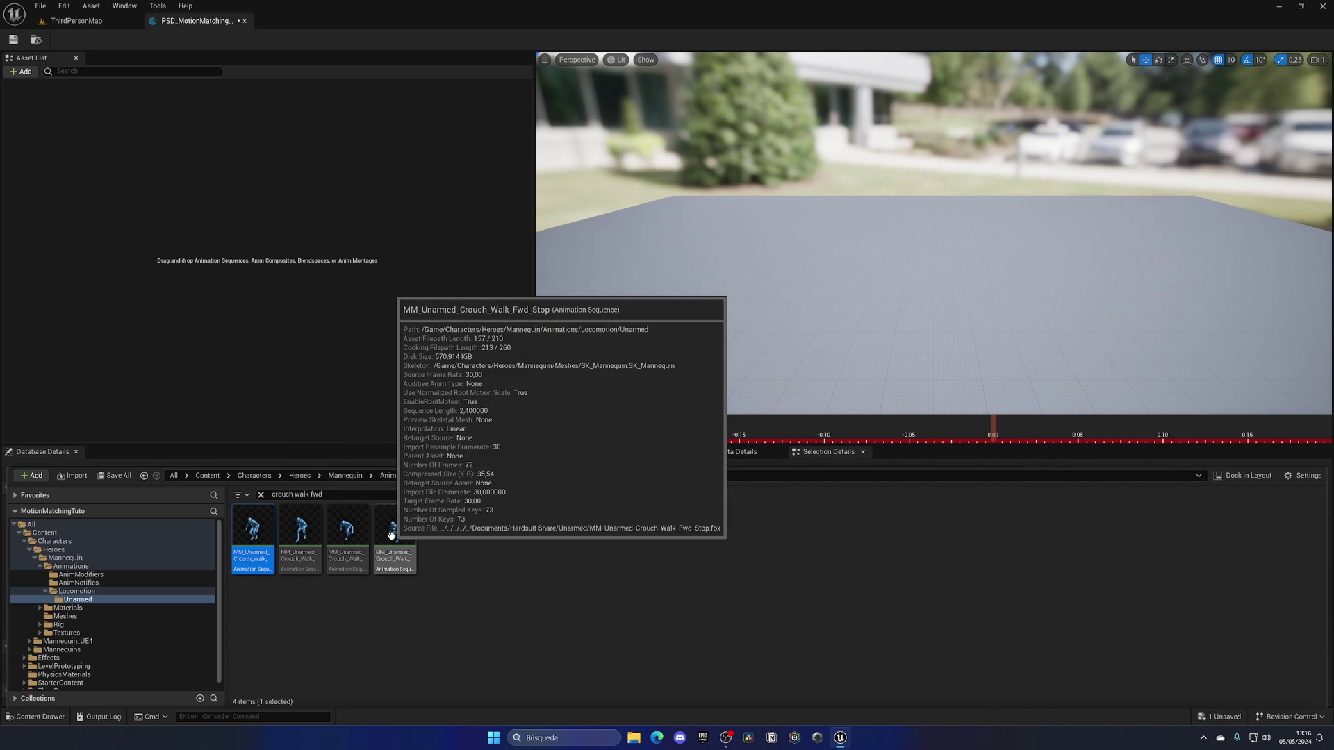
pyautogui.keyDown('ctrl'); pyautogui.click(391, 533); pyautogui.keyUp('ctrl')
pyautogui.keyDown('ctrl'); pyautogui.click(345, 542); pyautogui.keyUp('ctrl')
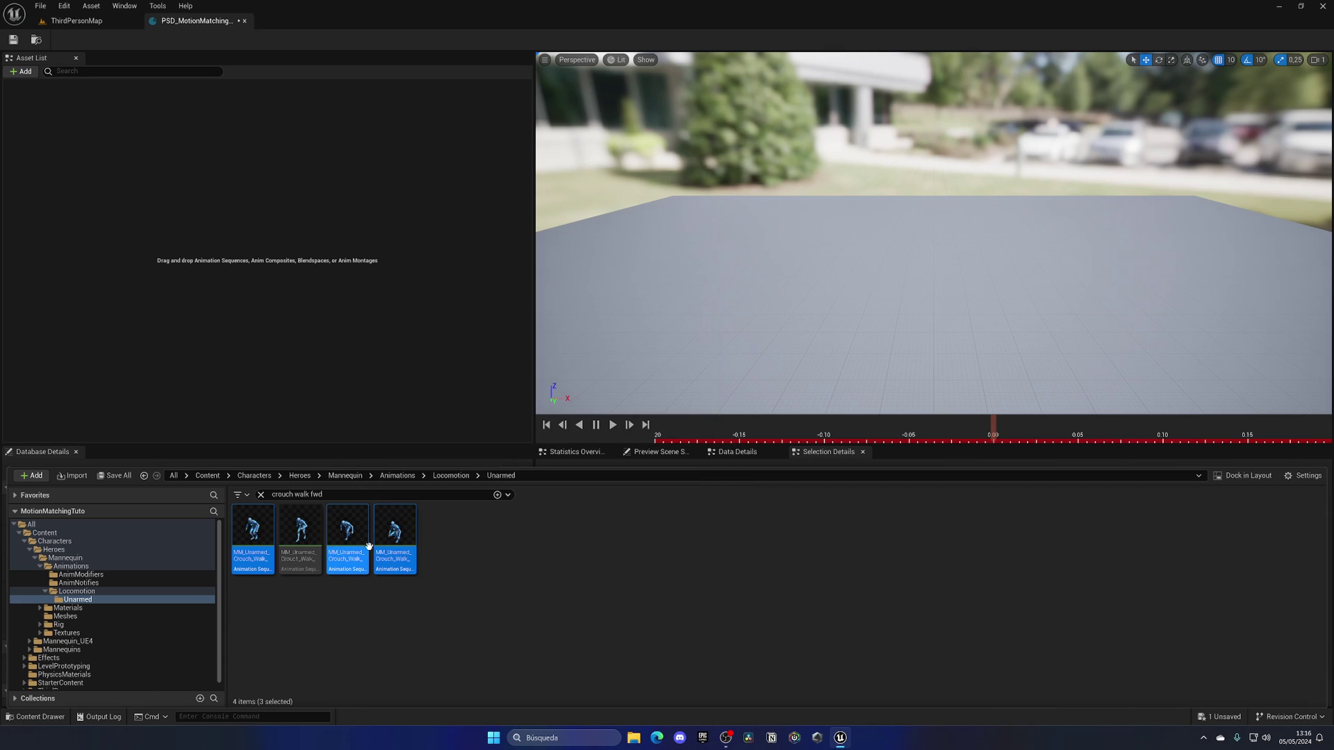
pyautogui.moveTo(362, 545); pyautogui.dragTo(330, 281)
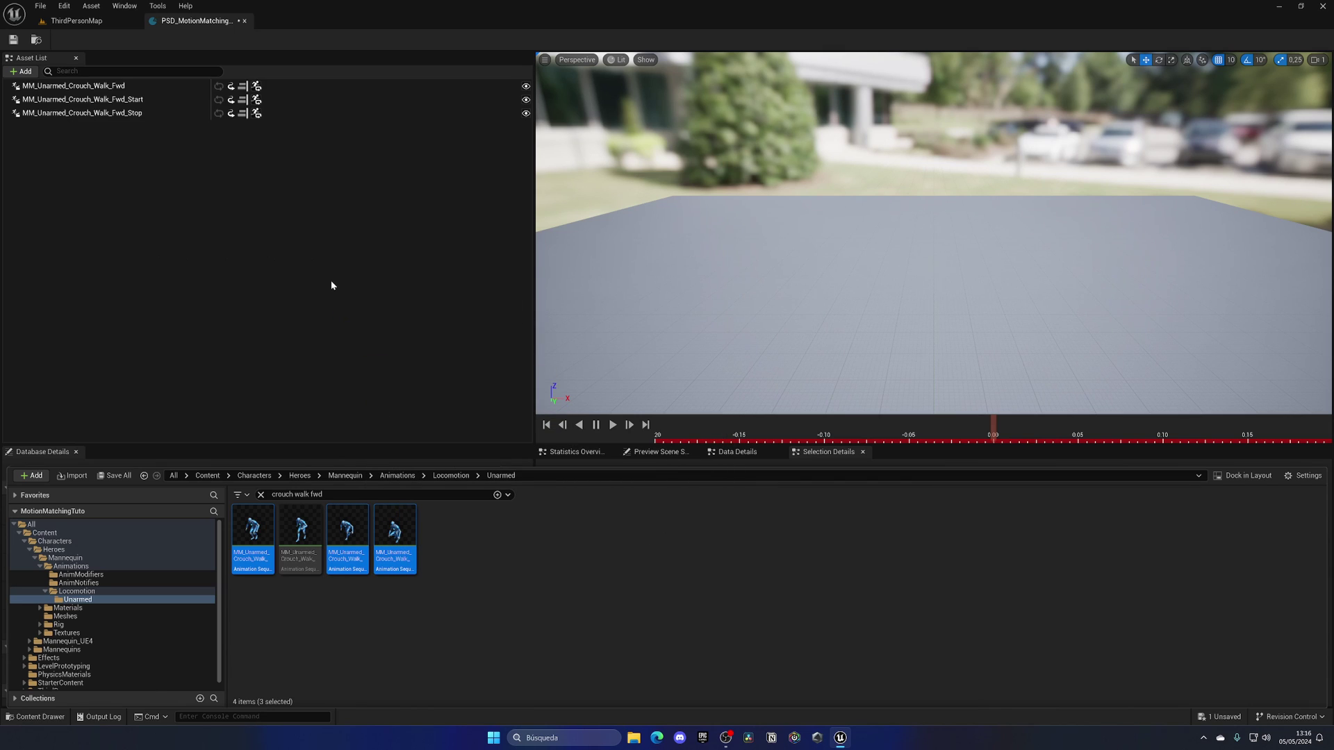
# Filter by 'bwd' and add Crouch_Walk_Bwd, Bwd_Start and Bwd_Stop to the Asset List.
pyautogui.doubleClick(322, 494)
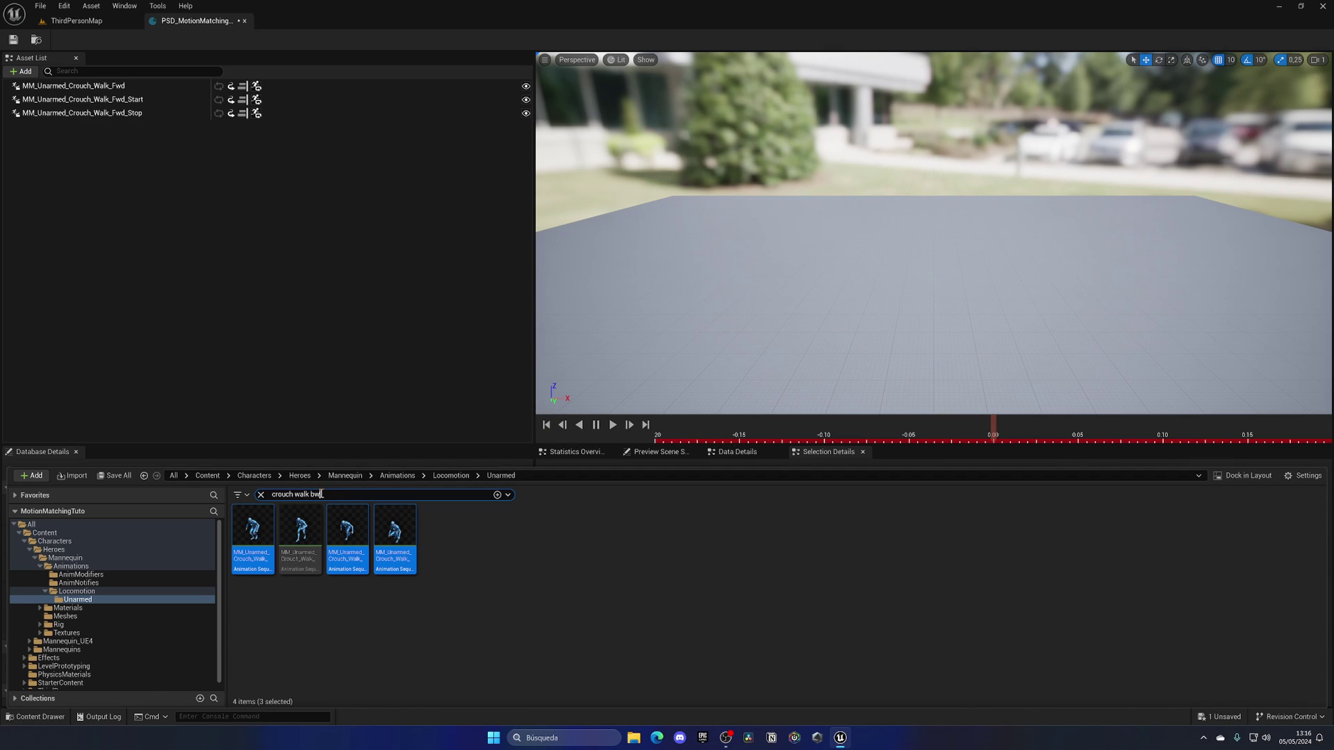
pyautogui.write('bwd')
pyautogui.click(255, 532)
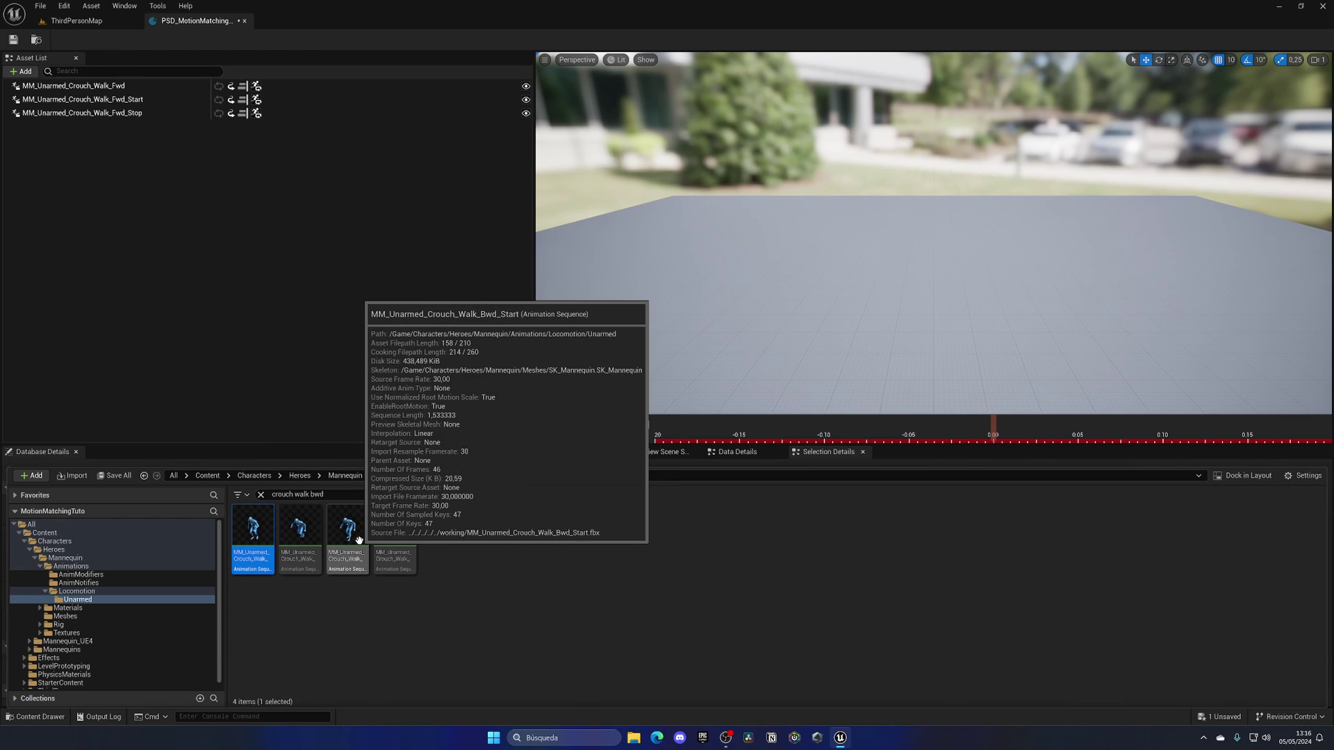
pyautogui.keyDown('ctrl'); pyautogui.click(359, 539); pyautogui.keyUp('ctrl')
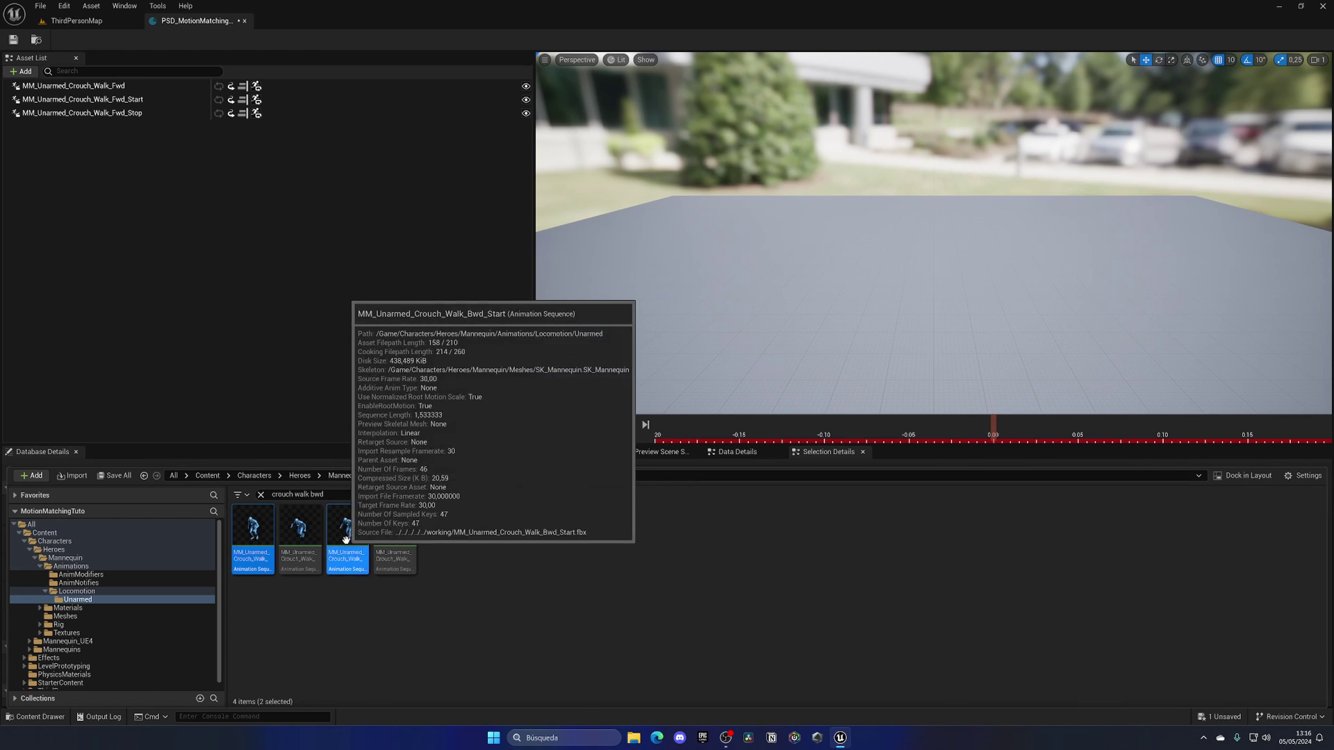
pyautogui.keyDown('ctrl'); pyautogui.click(401, 554); pyautogui.keyUp('ctrl')
pyautogui.moveTo(401, 553); pyautogui.dragTo(316, 287)
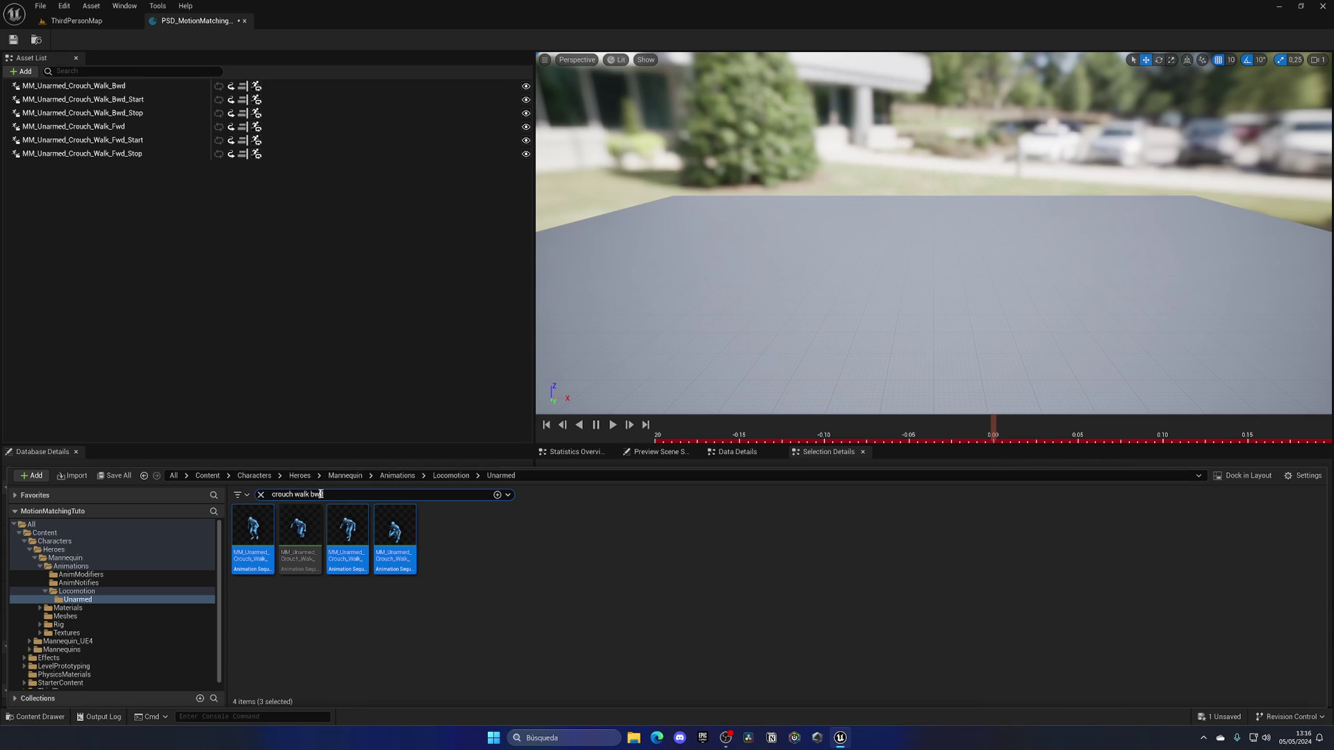
# Add the left crouch-walk clips Crouch_Walk_Left, Left_Start and Left_Stop to the Asset List.
pyautogui.write('d')
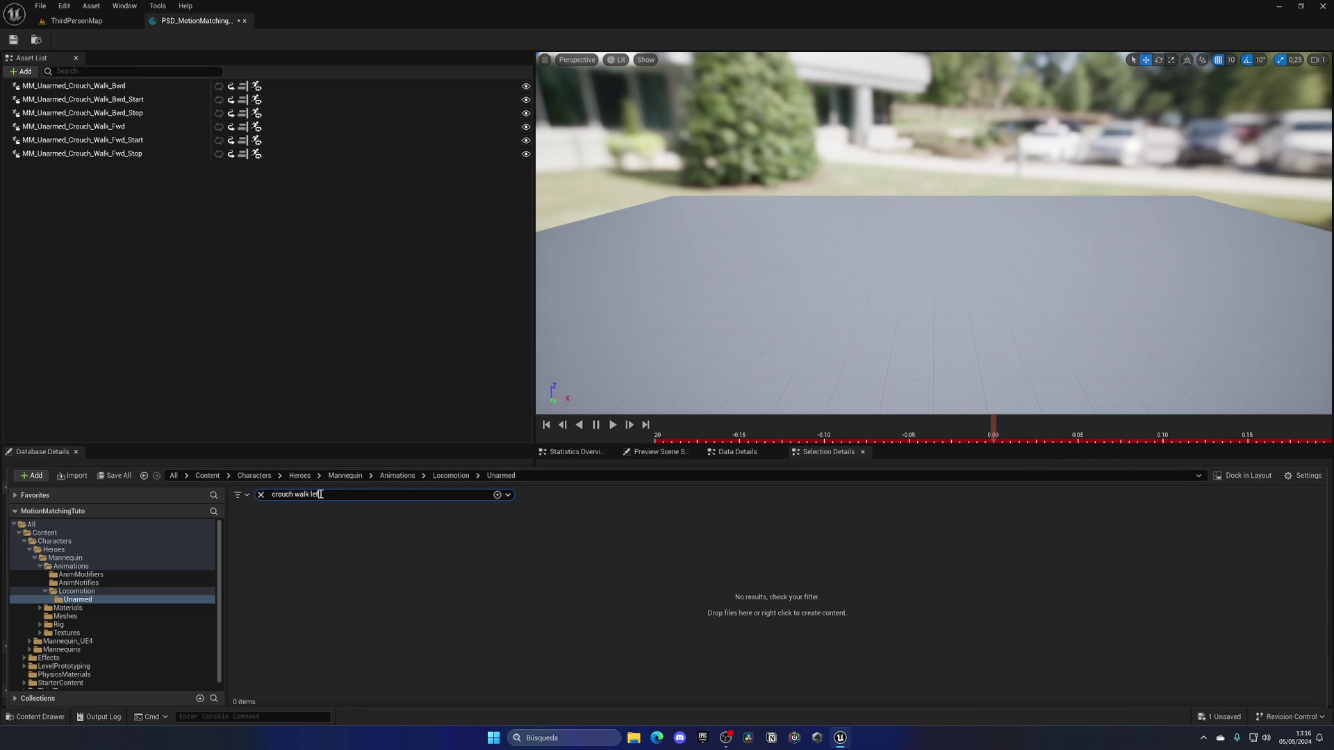
pyautogui.click(261, 546)
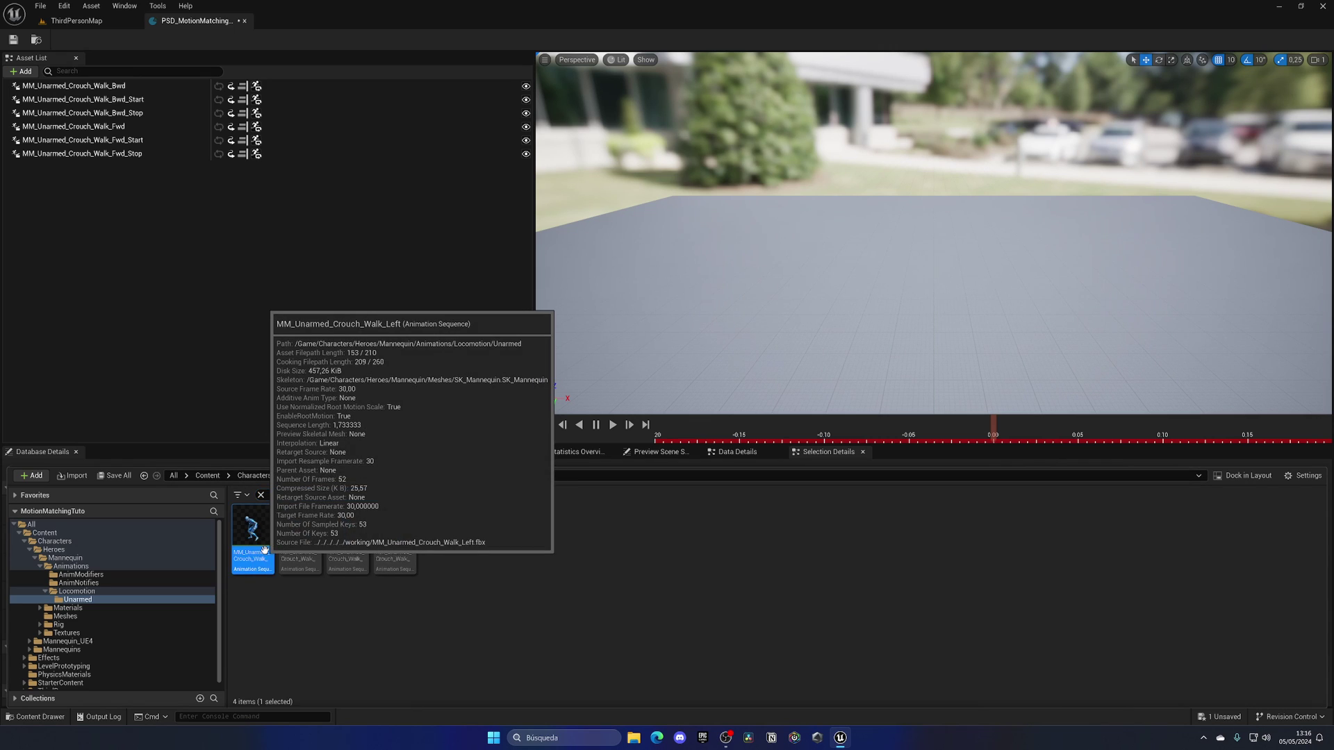
pyautogui.keyDown('ctrl'); pyautogui.click(348, 531); pyautogui.keyUp('ctrl')
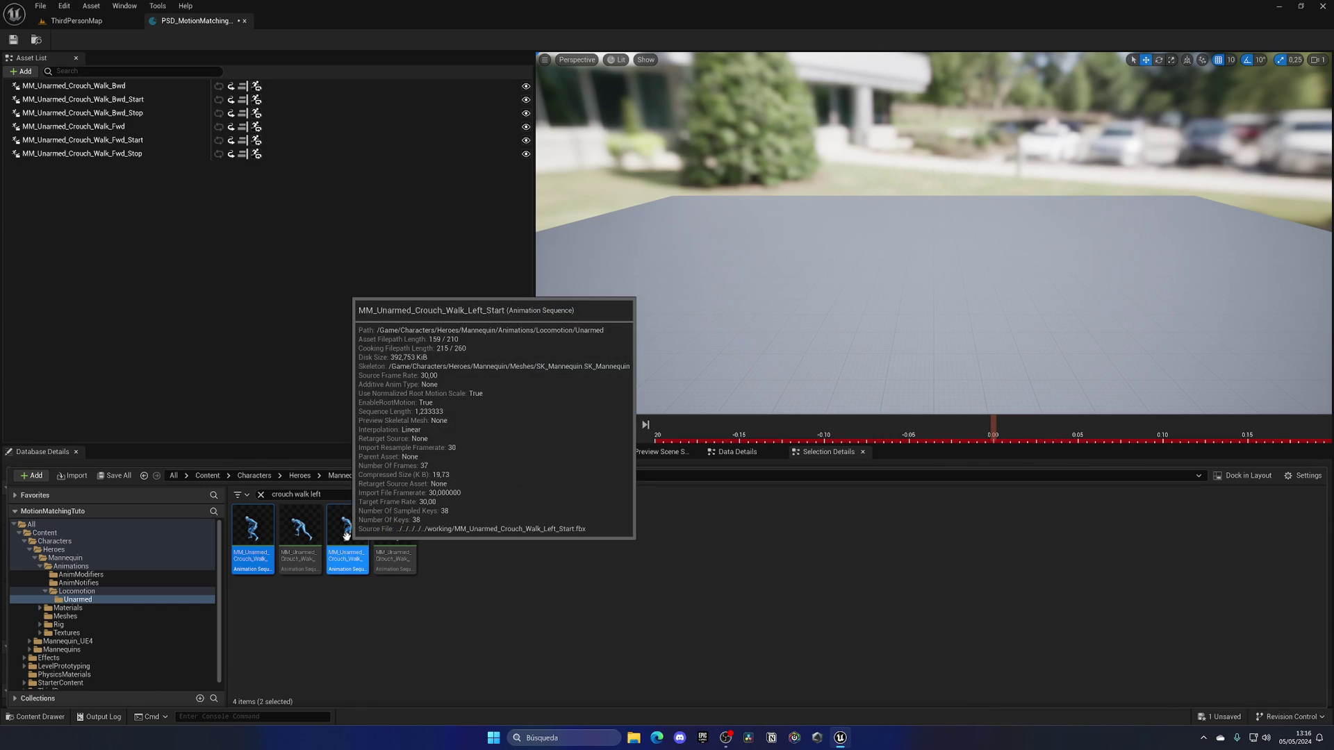
pyautogui.keyDown('ctrl'); pyautogui.click(395, 532); pyautogui.keyUp('ctrl')
pyautogui.moveTo(394, 532); pyautogui.dragTo(350, 347)
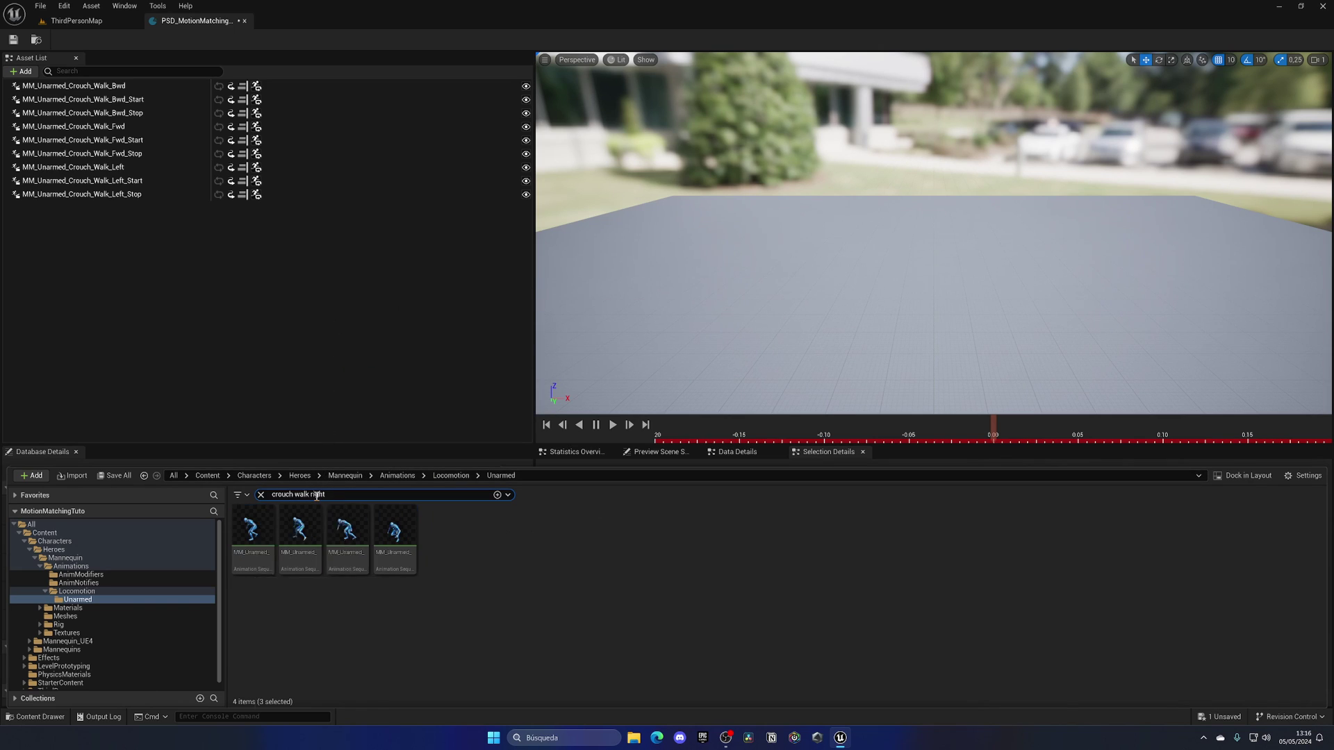
# Add Crouch_Walk_Right, Right_Start and Right_Stop, then filter 'idle' and add Crouch_Idle.
pyautogui.click(247, 530)
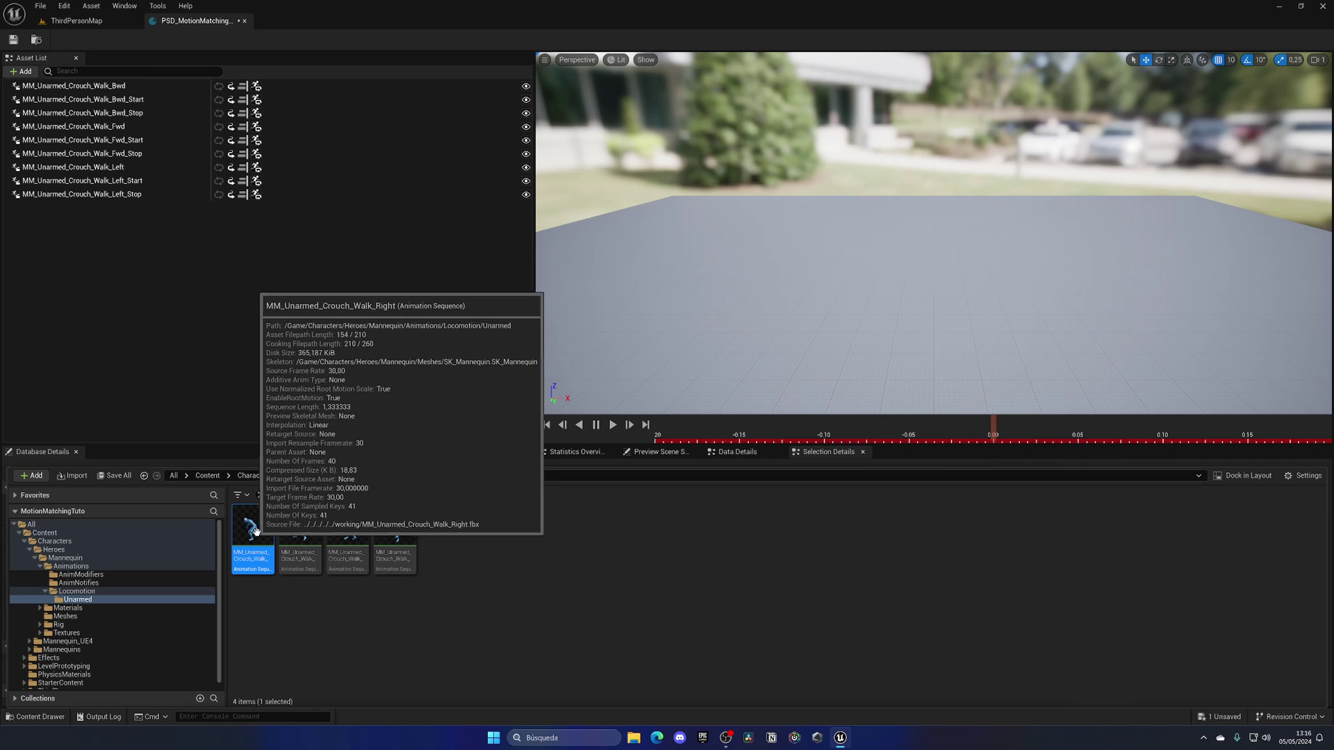
pyautogui.keyDown('ctrl'); pyautogui.click(333, 532); pyautogui.keyUp('ctrl')
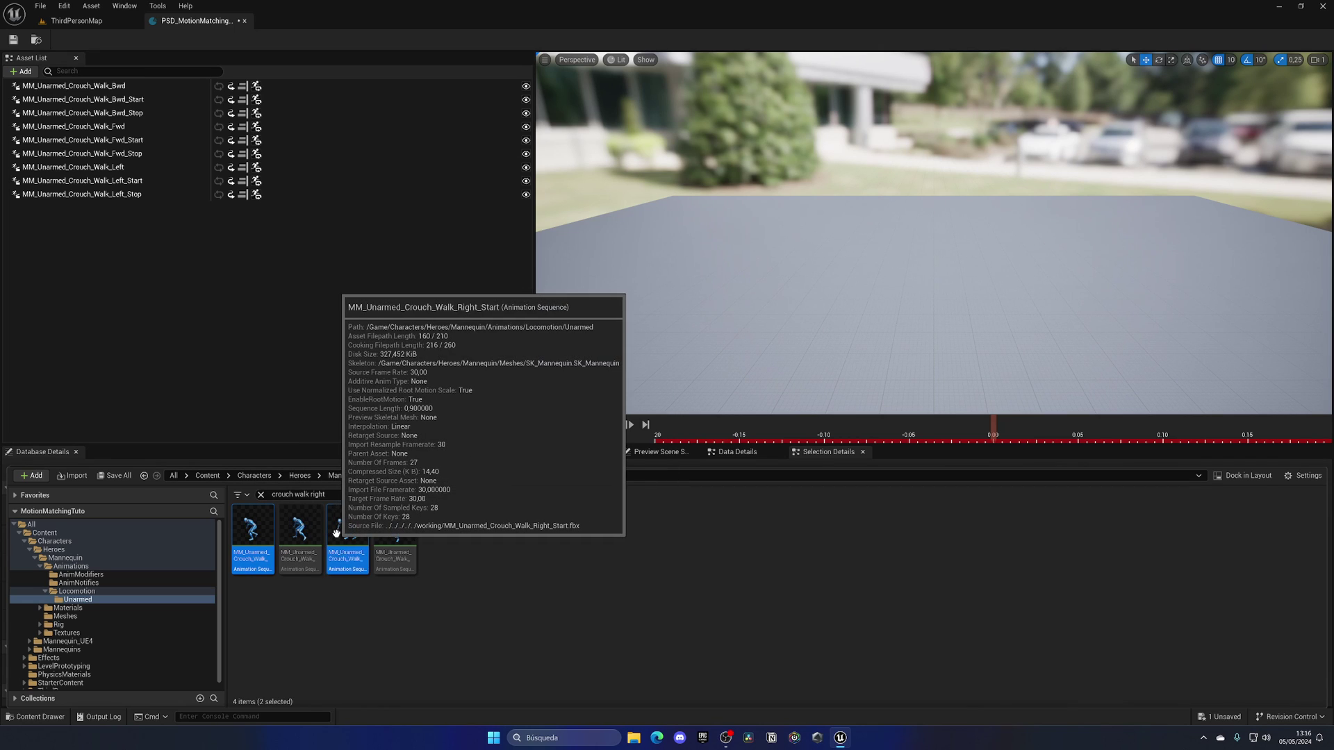
pyautogui.keyDown('ctrl'); pyautogui.click(394, 533); pyautogui.keyUp('ctrl')
pyautogui.moveTo(395, 533); pyautogui.dragTo(326, 349)
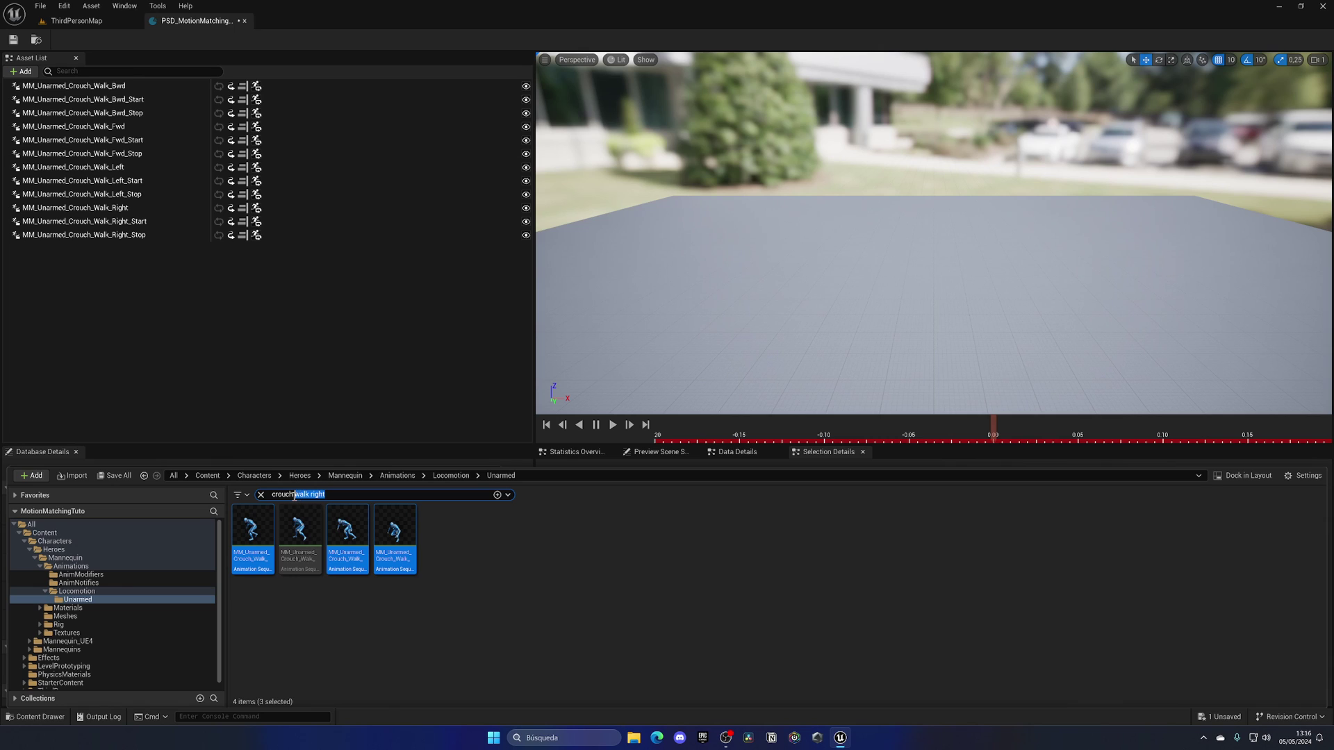
pyautogui.write('idle')
pyautogui.moveTo(252, 532); pyautogui.dragTo(256, 390)
# Preview all 13 Asset List animations together and confirm the schema stays unchanged.
pyautogui.click(178, 86)
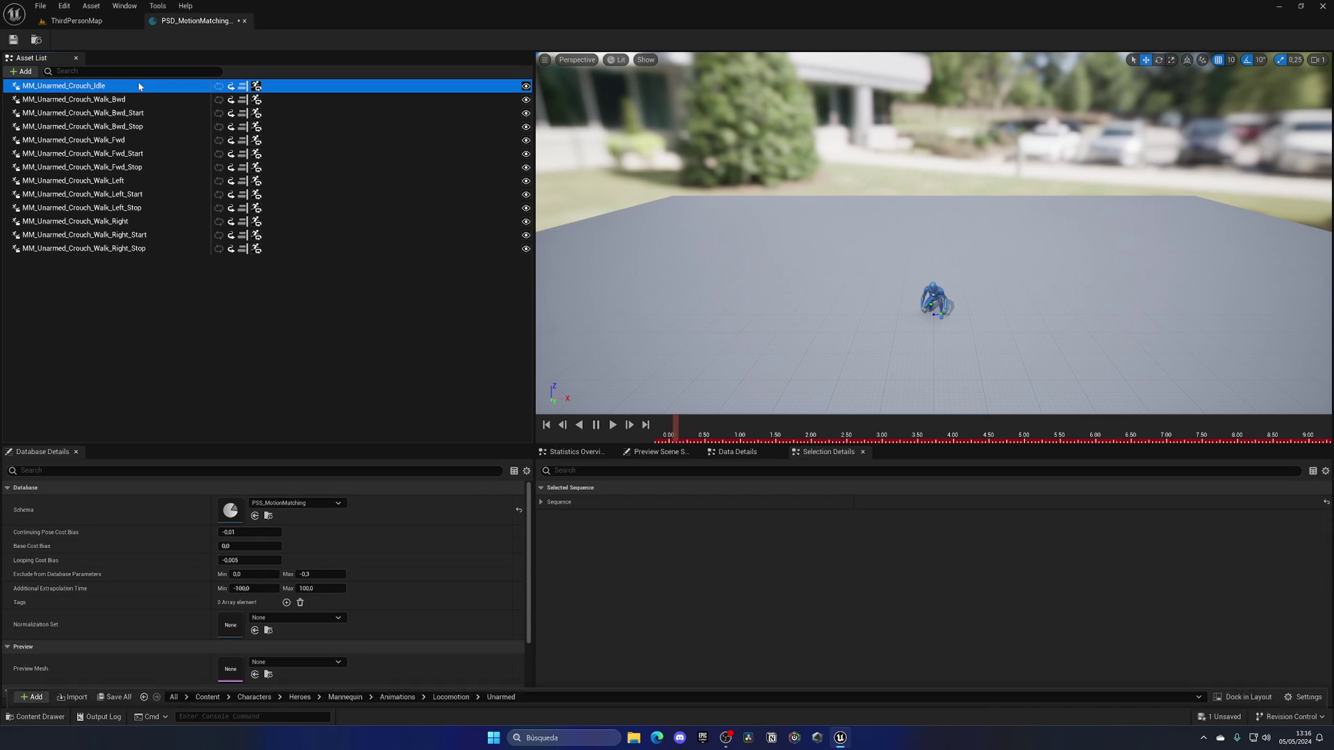
pyautogui.keyDown('shift'); pyautogui.click(151, 248); pyautogui.keyUp('shift')
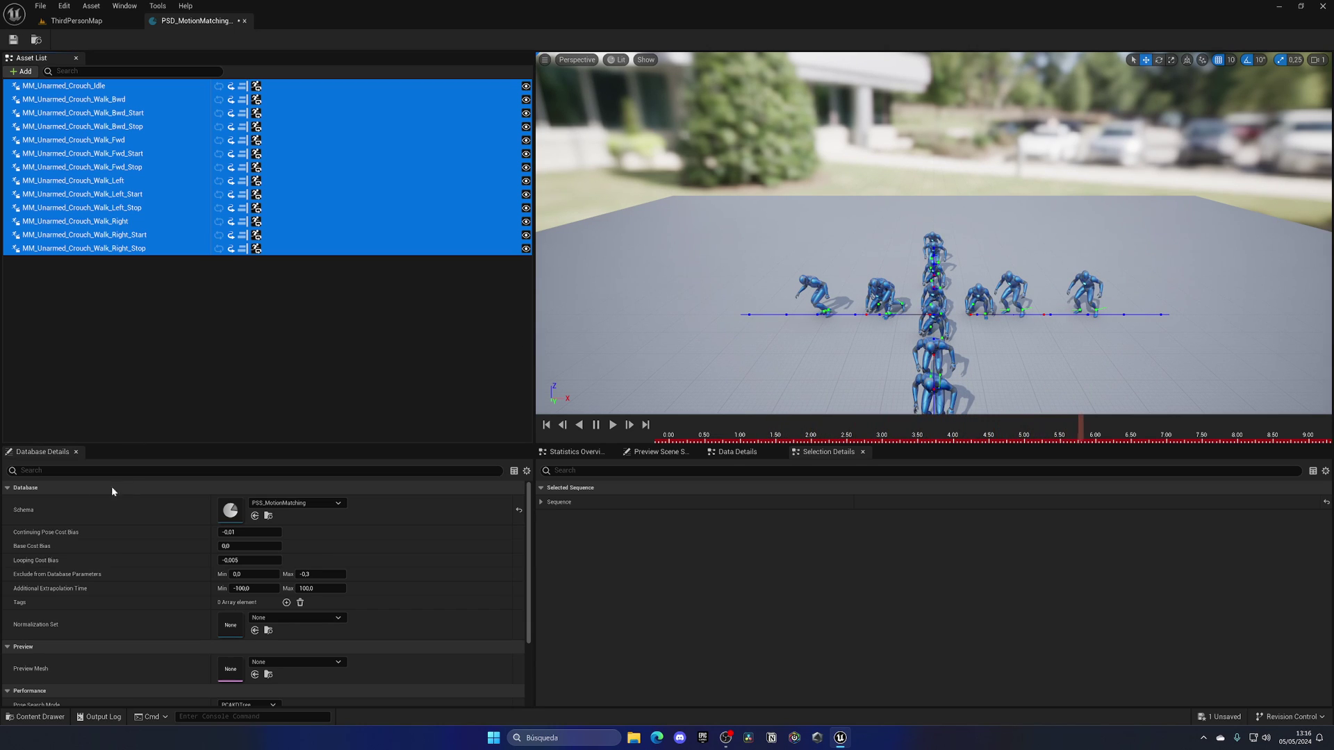
pyautogui.click(295, 503)
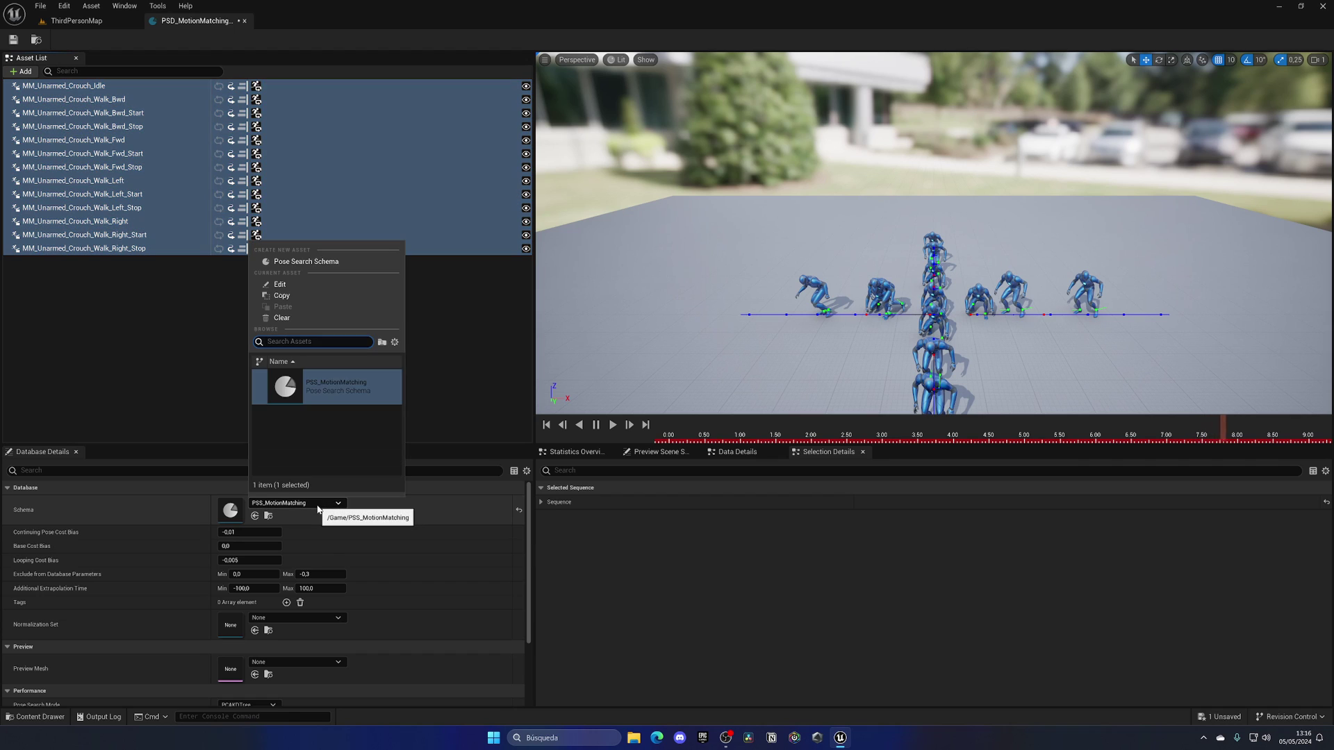
pyautogui.click(333, 417)
# Save the database, deselect the rows and close its editor tab.
pyautogui.click(13, 40)
pyautogui.click(277, 343)
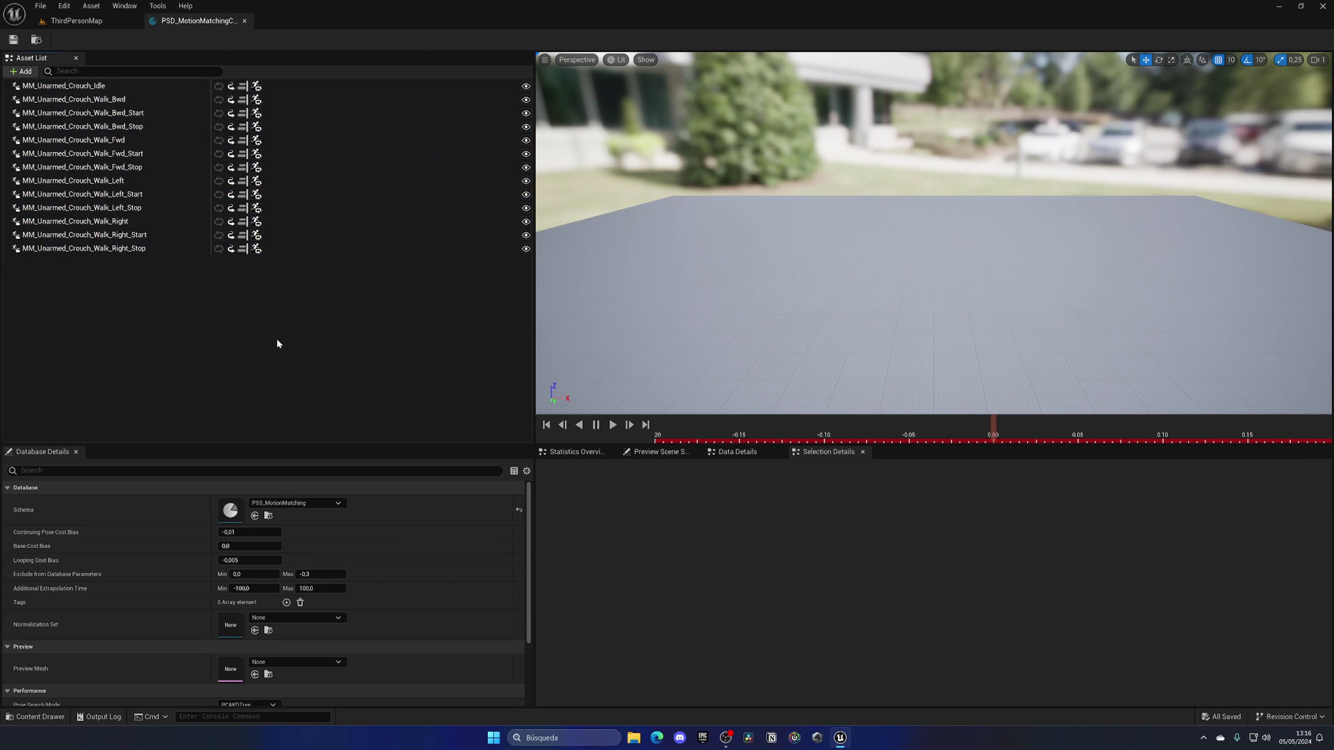
pyautogui.middleClick(213, 19)
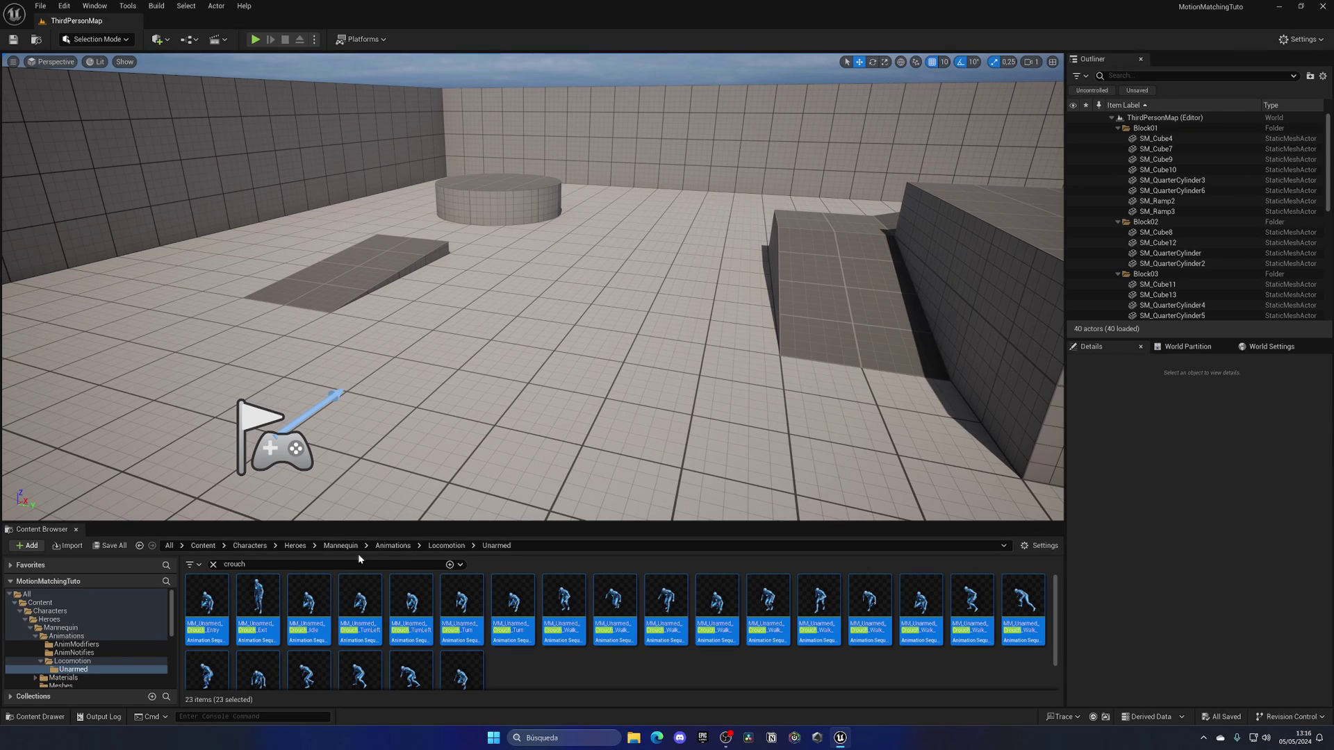